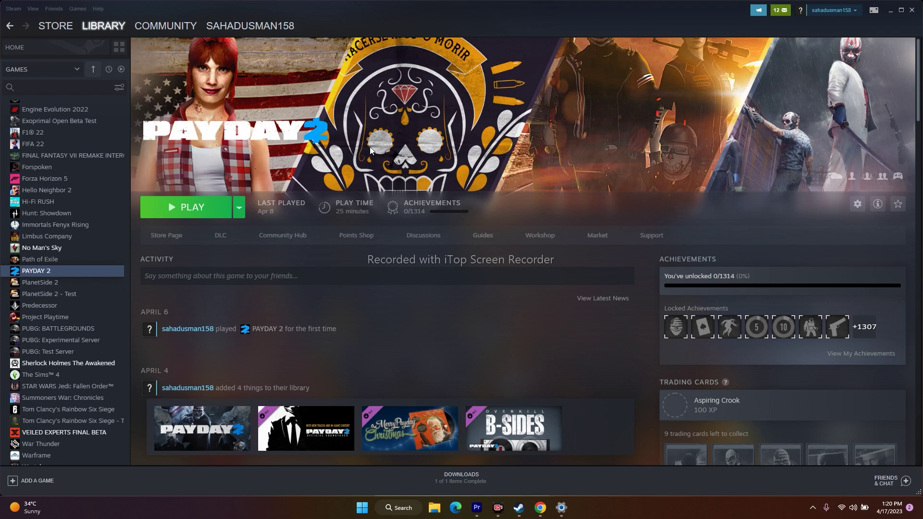
- Bring up the Windows power options to view the shut down and restart choices, then dismiss them
left_click(360, 508)
left_click(581, 474)
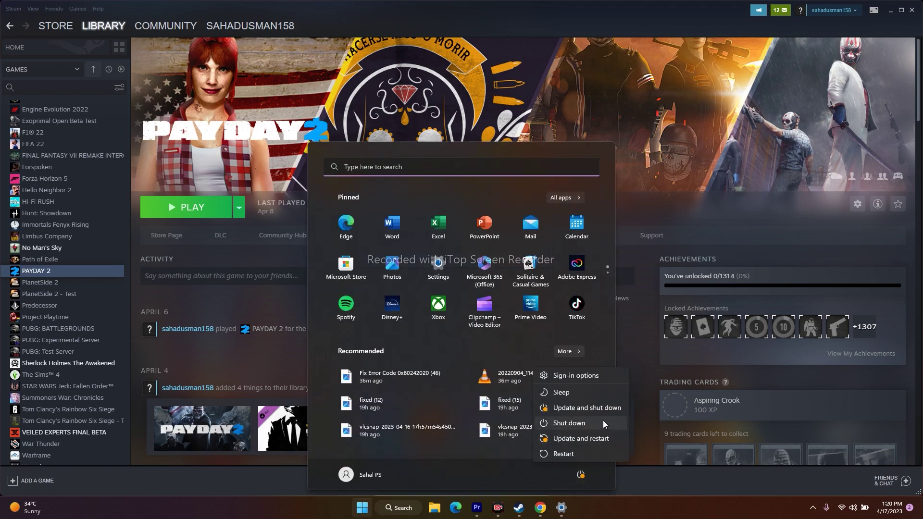
left_click(631, 513)
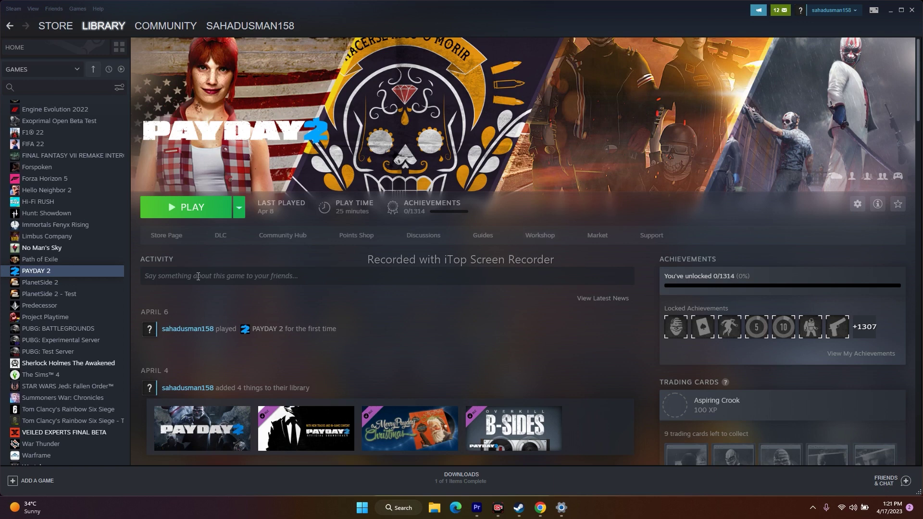
- View the Local Files options in PAYDAY 2's game properties, then close the properties
left_click(56, 269)
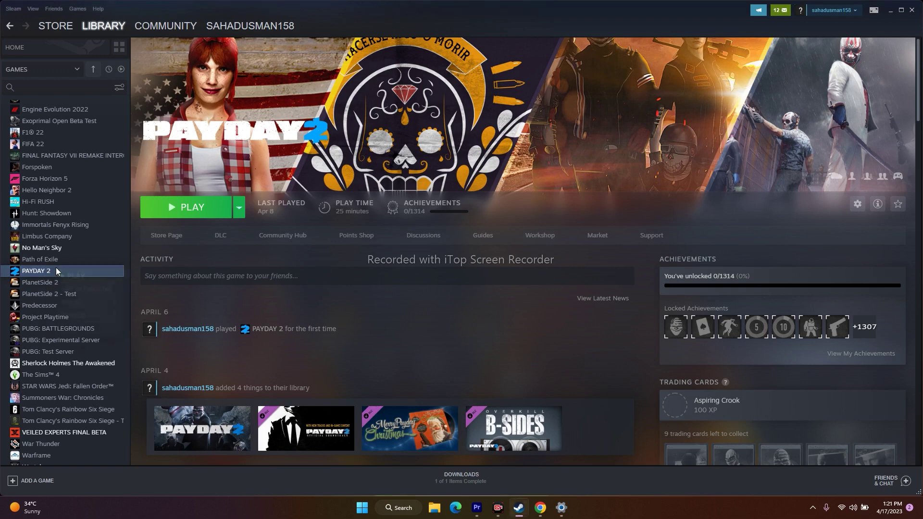
right_click(55, 267)
left_click(71, 327)
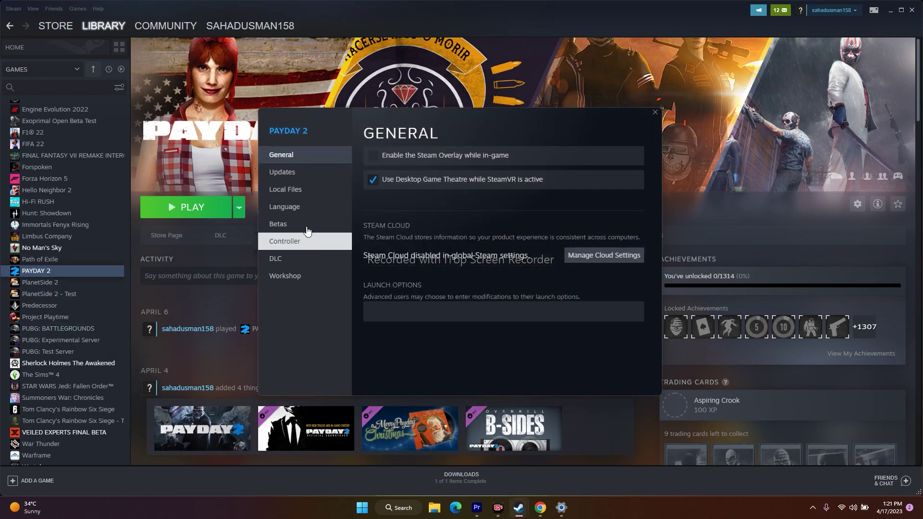
left_click(310, 192)
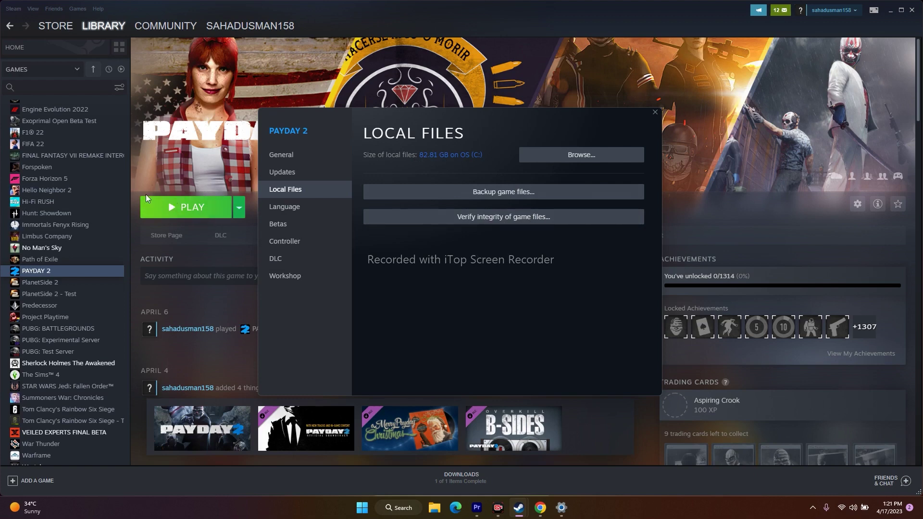
left_click(654, 113)
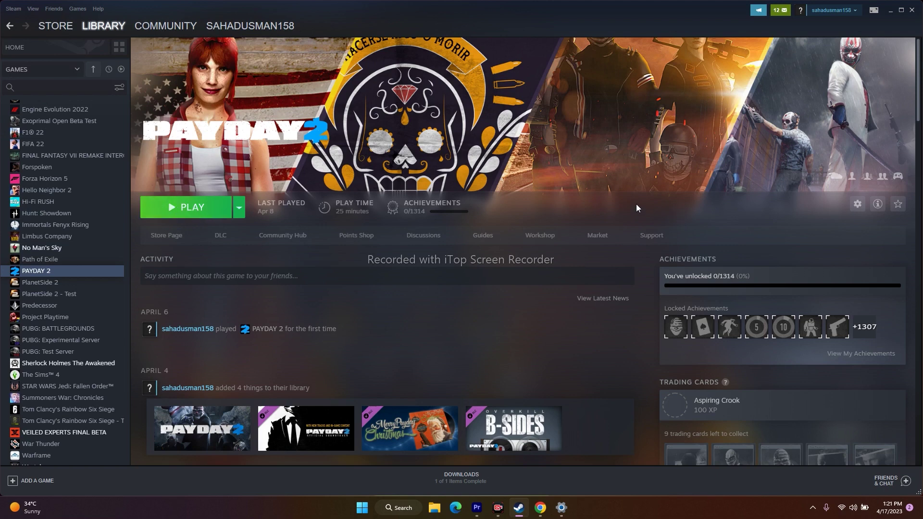
- Browse PAYDAY 2's installation folder from its local files properties, then close it and minimize Steam
right_click(57, 272)
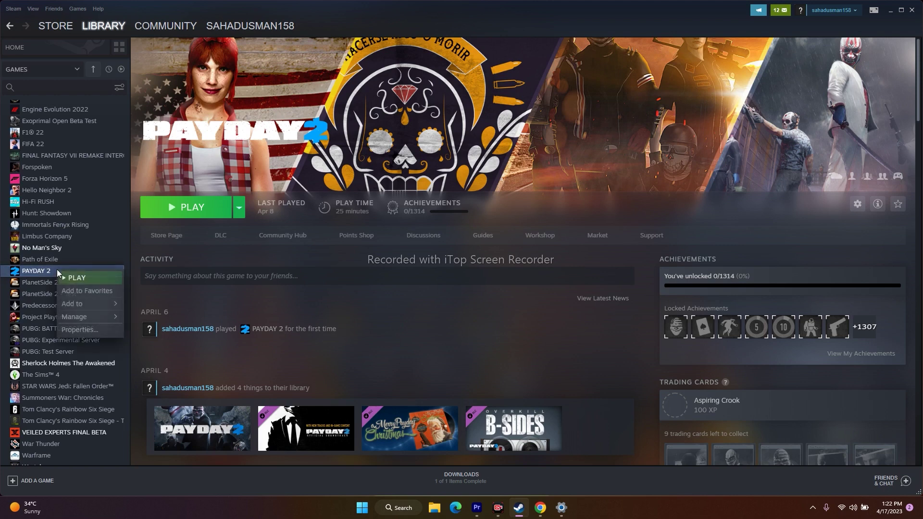
left_click(76, 330)
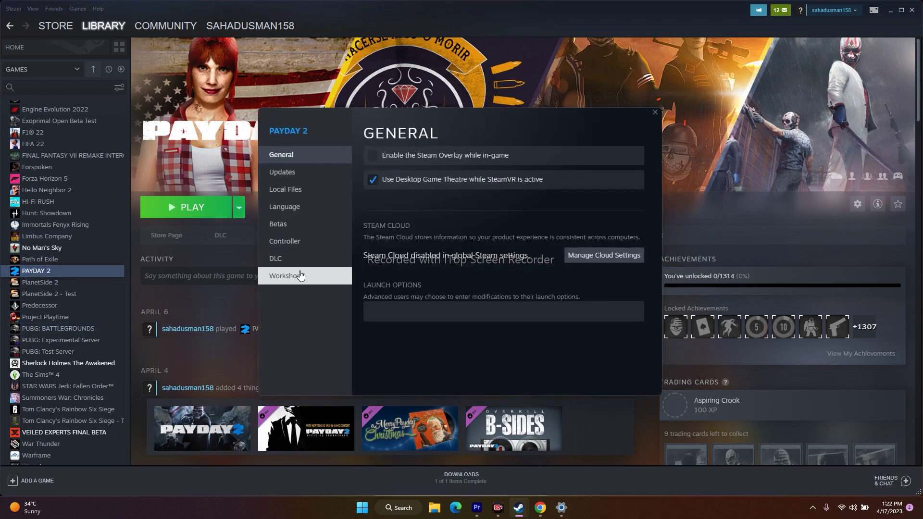
left_click(288, 190)
left_click(575, 156)
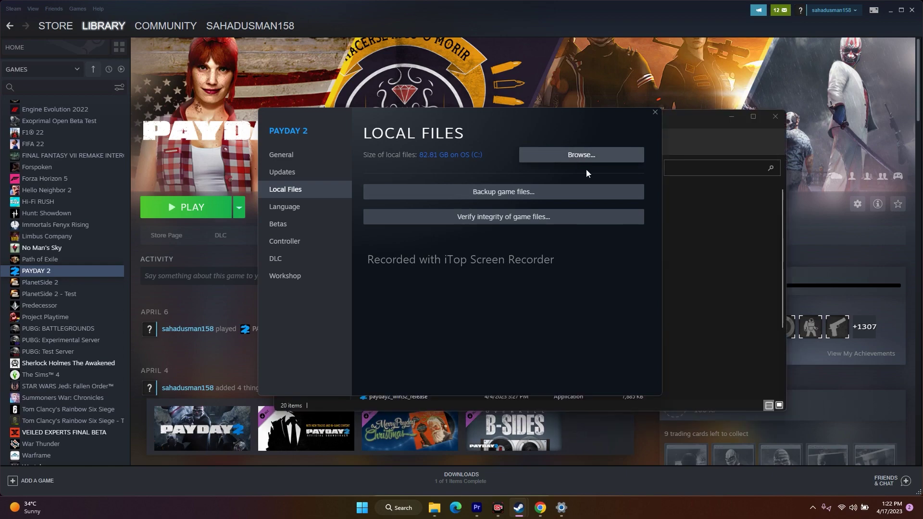
left_click(752, 117)
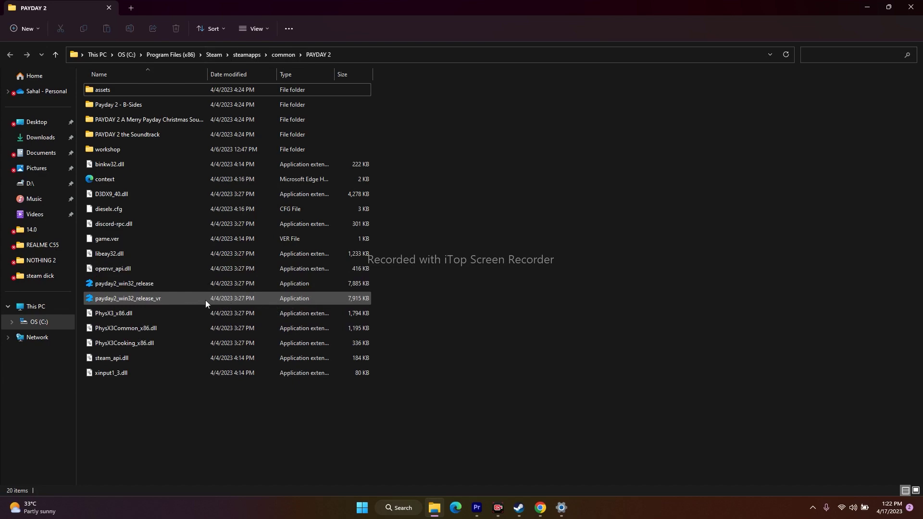
left_click(911, 7)
left_click(655, 112)
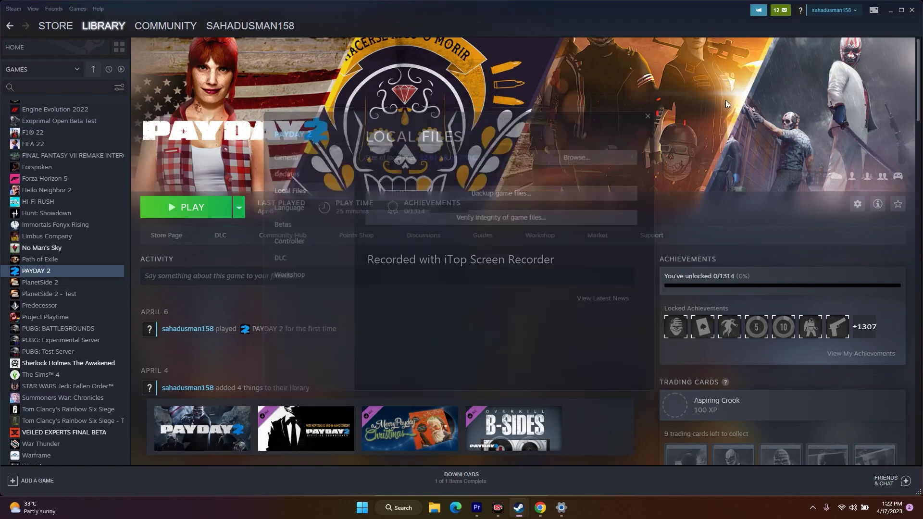
left_click(889, 12)
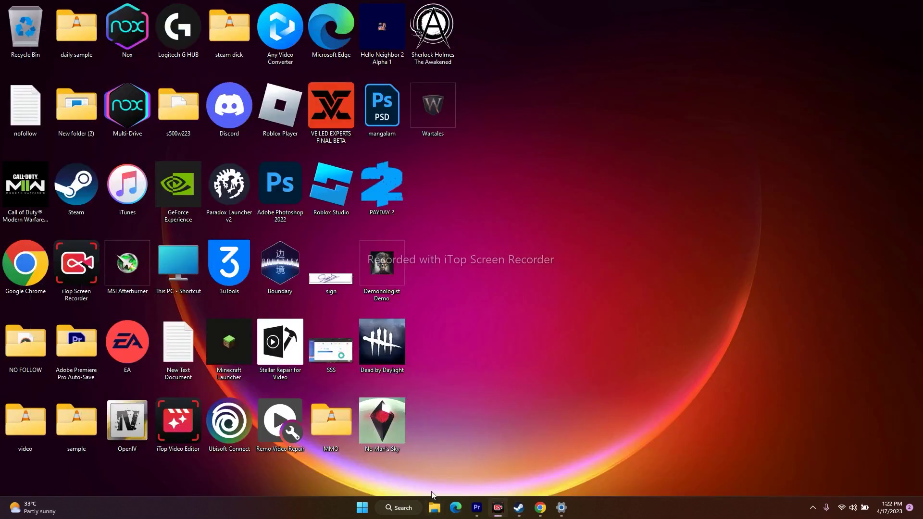
- In File Explorer, open the folder C:\Program Files (x86)\Steam\steamapps\common\PAYDAY 2
left_click(434, 507)
left_click(47, 310)
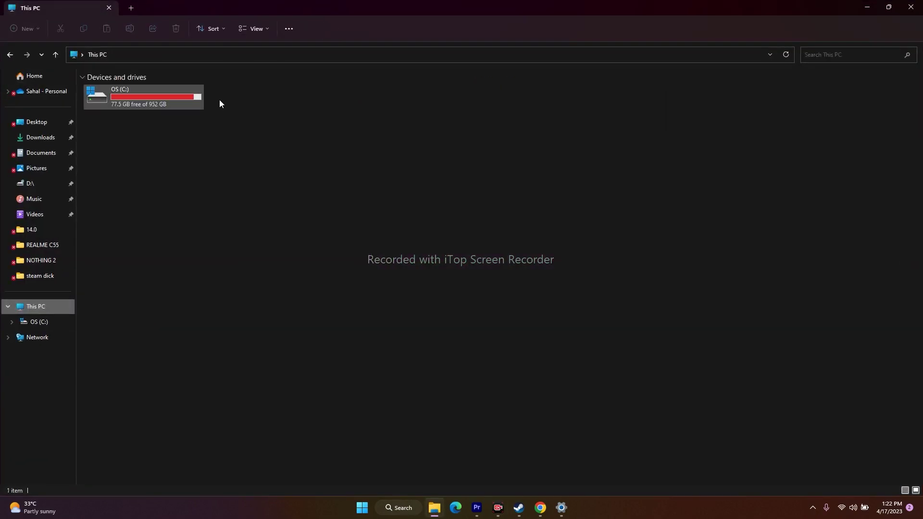
double_click(148, 93)
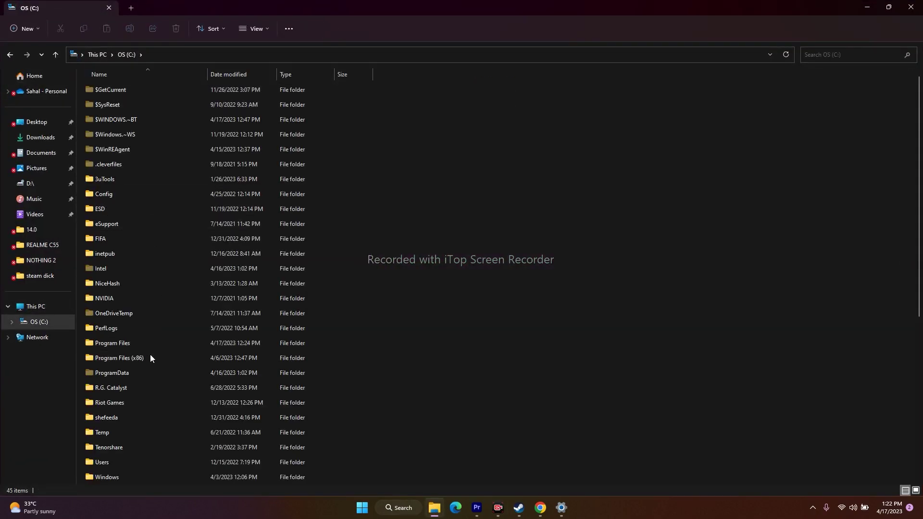
double_click(148, 357)
scroll(145, 183, "down", 6)
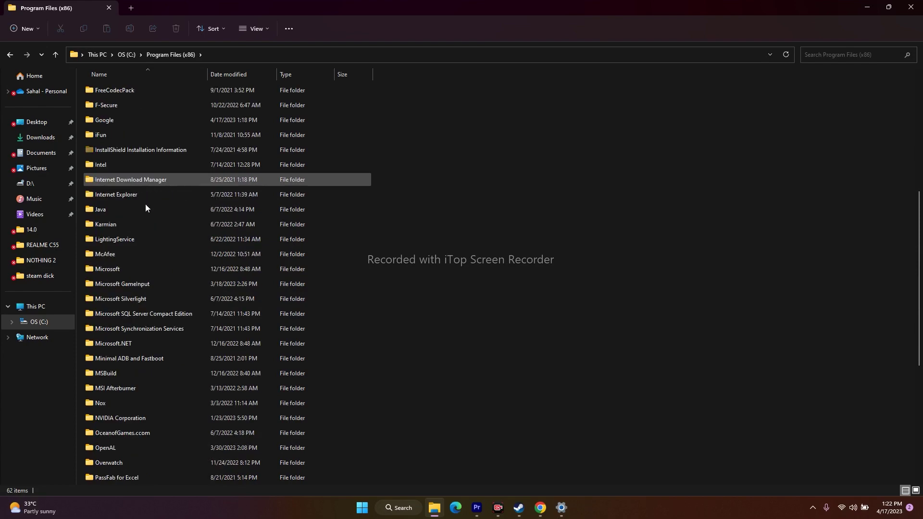
scroll(125, 391, "down", 5)
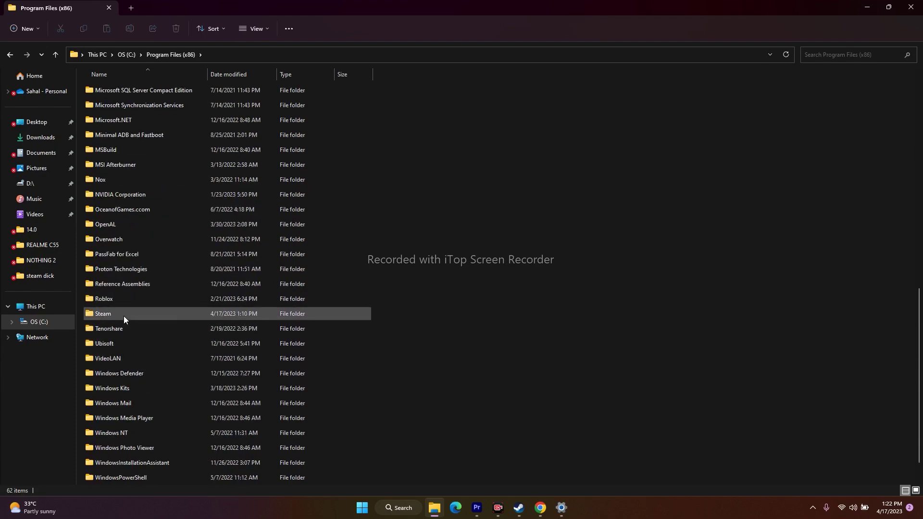
double_click(123, 315)
double_click(124, 343)
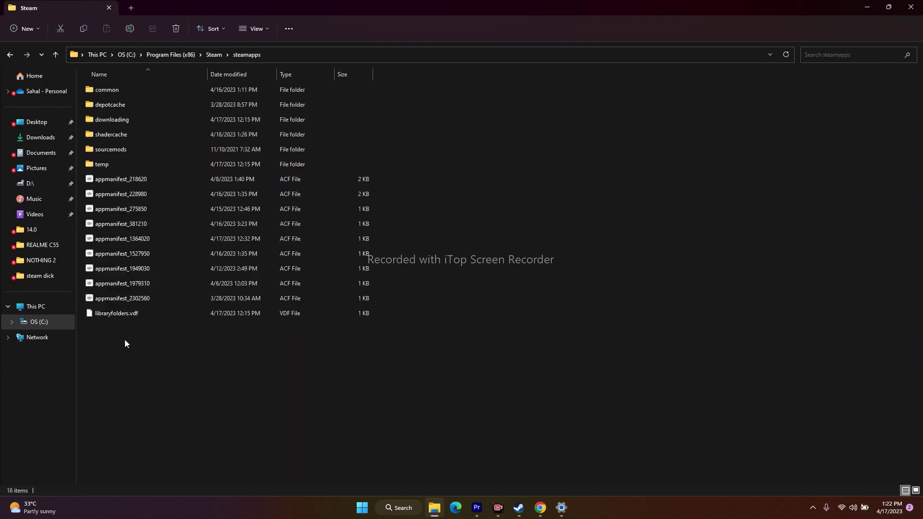
double_click(112, 91)
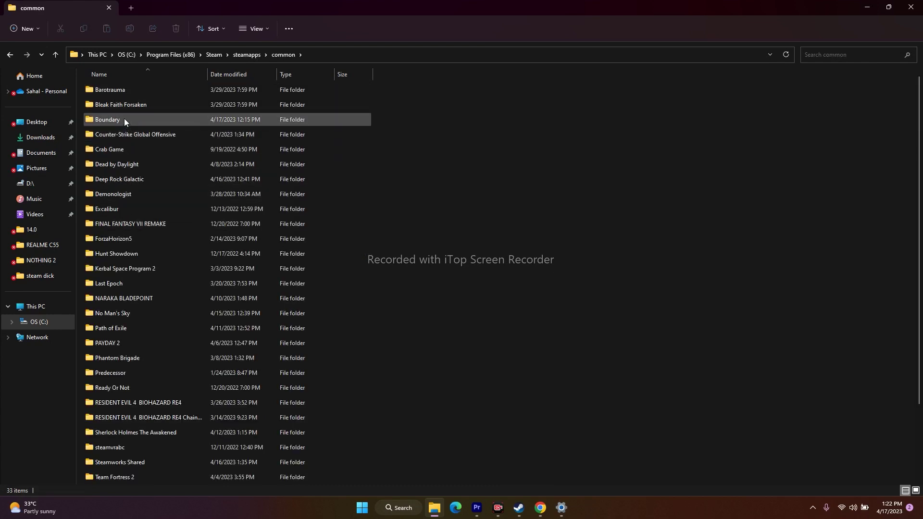
double_click(123, 342)
- Set payday2_win32_release_vr to run as an administrator in its compatibility properties and apply the change
left_click(131, 298)
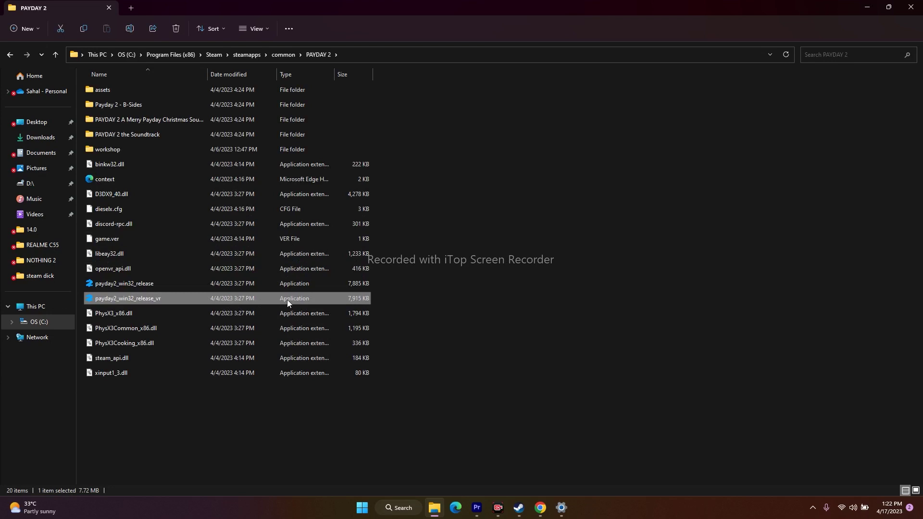
left_click(491, 305)
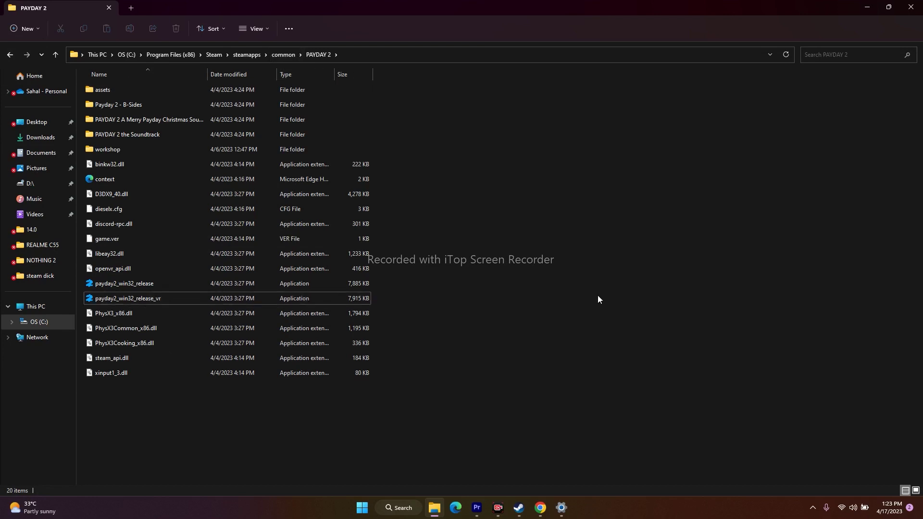
left_click(159, 299)
right_click(159, 298)
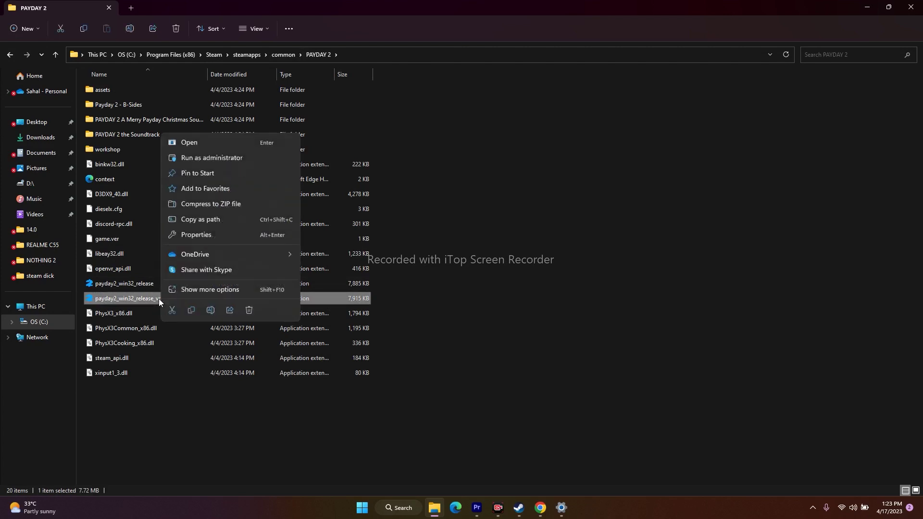
left_click(207, 288)
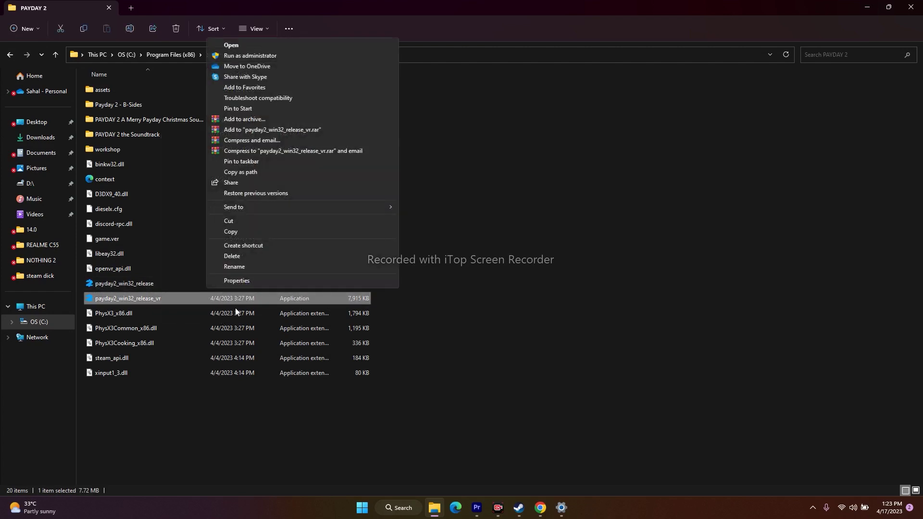
left_click(252, 282)
left_click(260, 252)
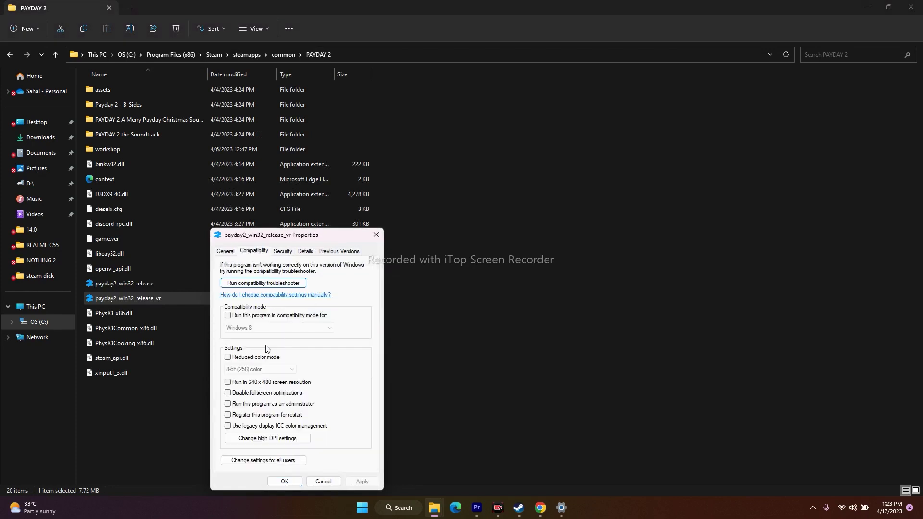
left_click(229, 405)
left_click(362, 481)
left_click(285, 481)
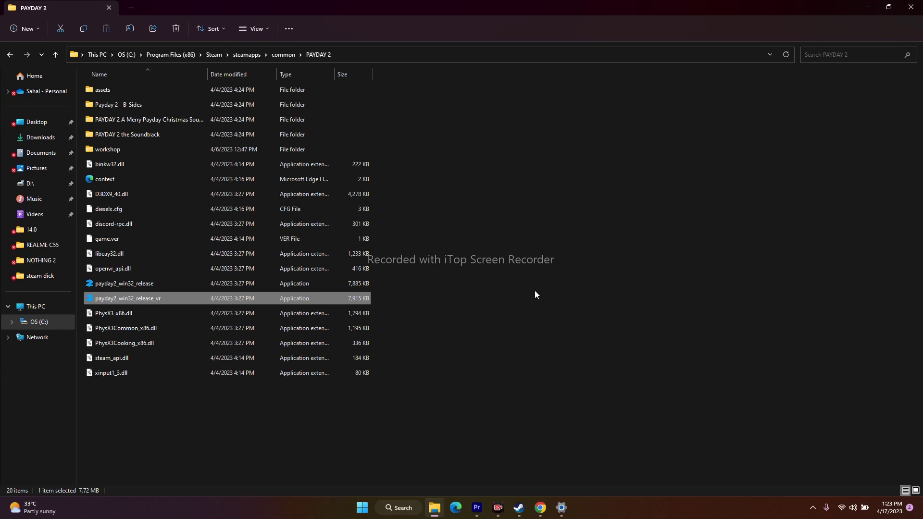
- Enable compatibility mode for payday2_win32_release_vr with Windows 7 and apply it
right_click(183, 301)
left_click(229, 293)
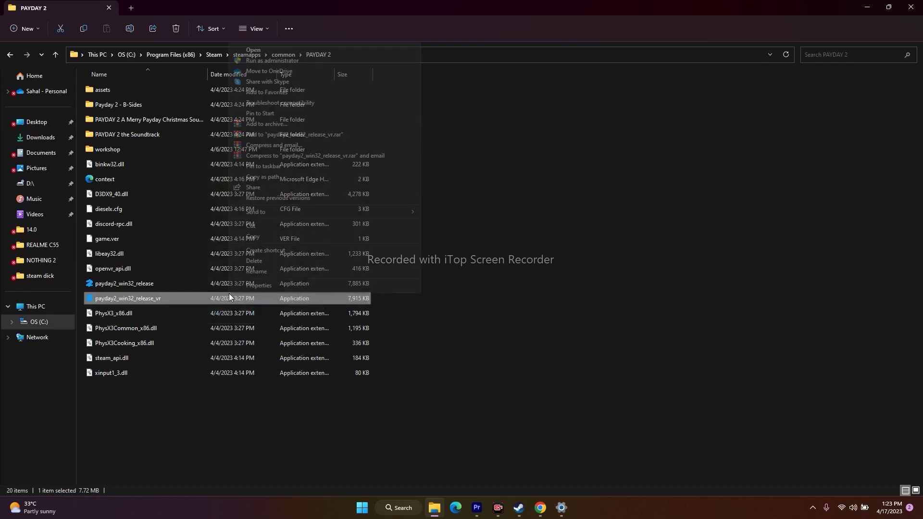
left_click(283, 287)
left_click(278, 251)
left_click_drag(340, 232, 532, 99)
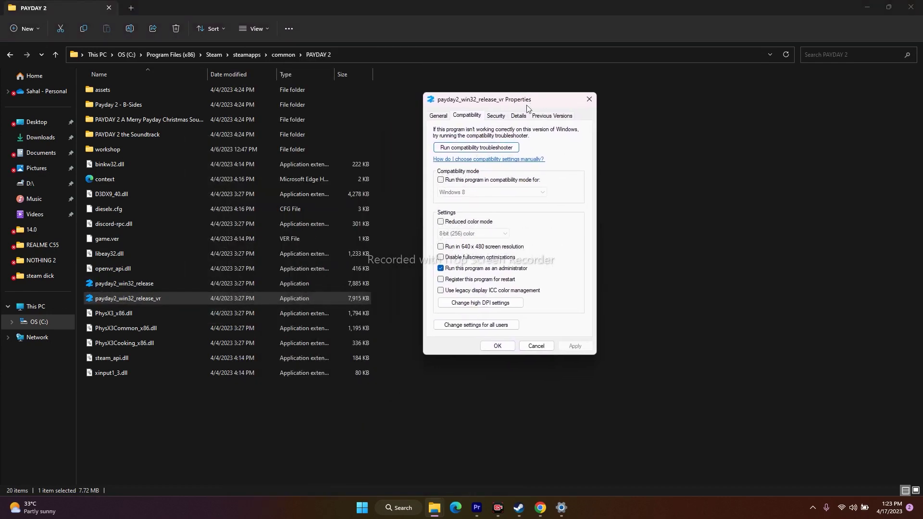
left_click(451, 181)
left_click(470, 196)
left_click(469, 249)
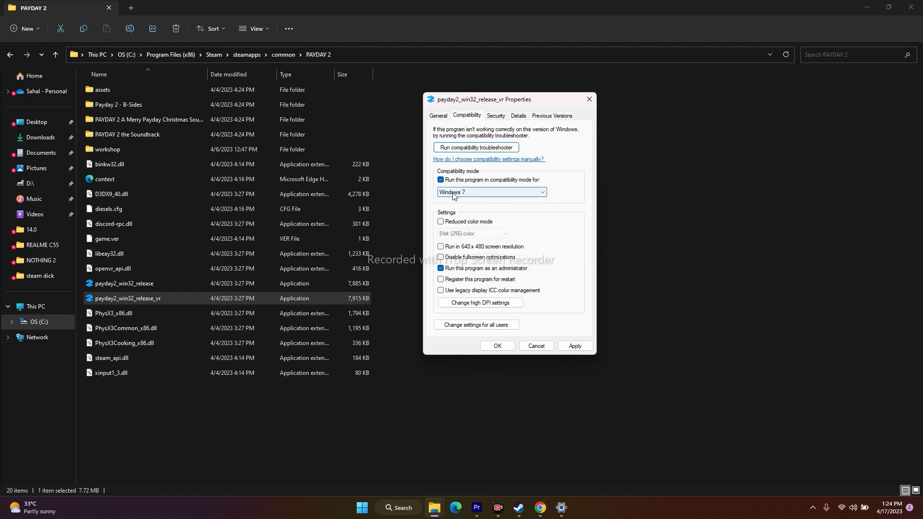
left_click(575, 346)
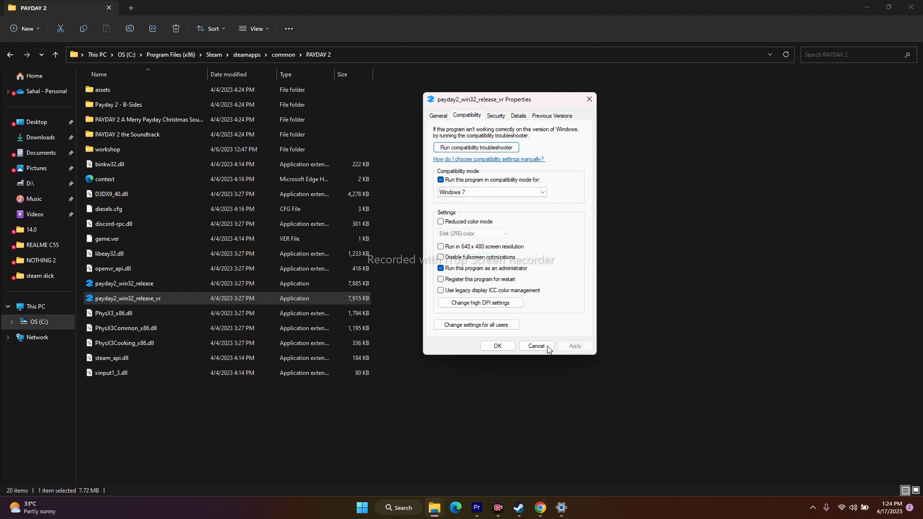
left_click(497, 346)
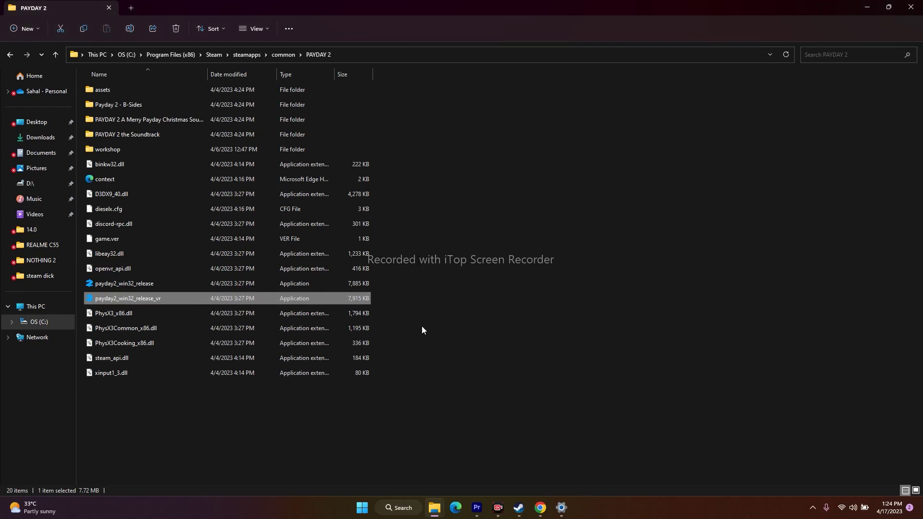
- Change the compatibility mode of payday2_win32_release_vr to Windows 8, apply it, and close the game folder
right_click(239, 299)
left_click(287, 289)
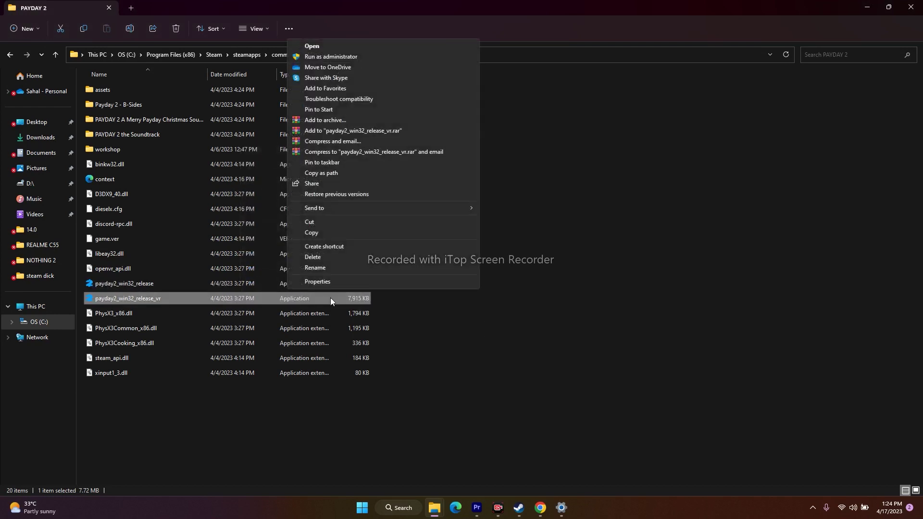
left_click(356, 281)
left_click(334, 251)
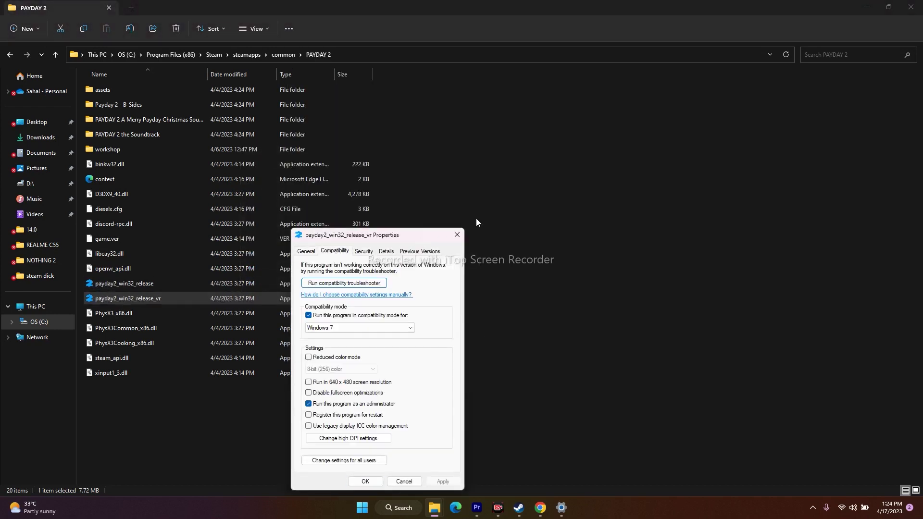
left_click_drag(423, 237, 593, 118)
left_click(504, 209)
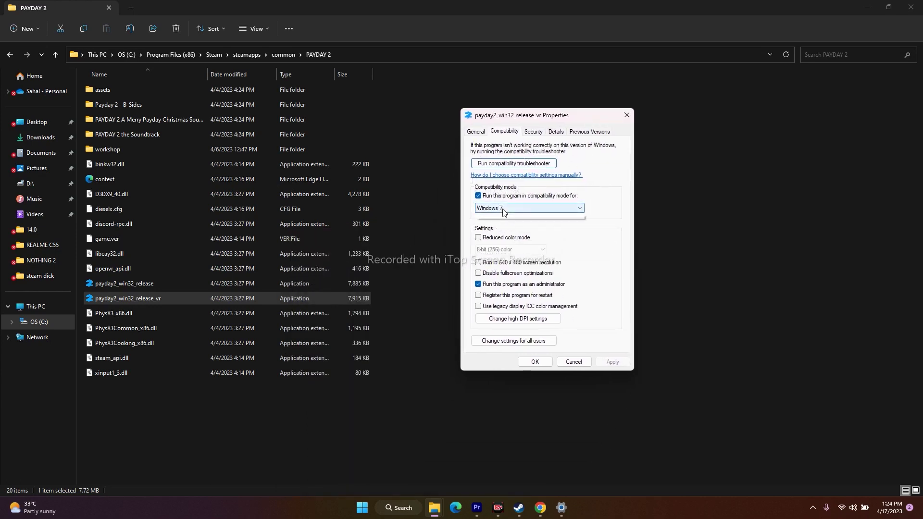
left_click(497, 266)
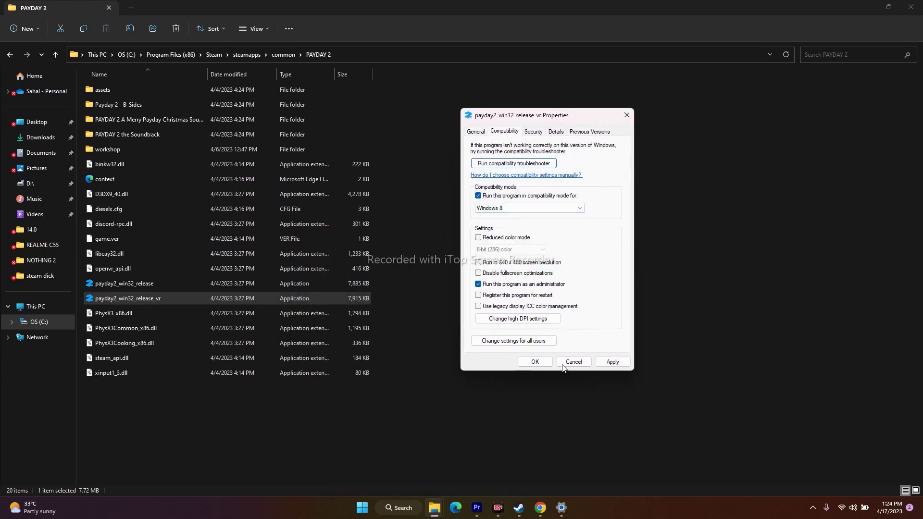
left_click(607, 361)
left_click(535, 362)
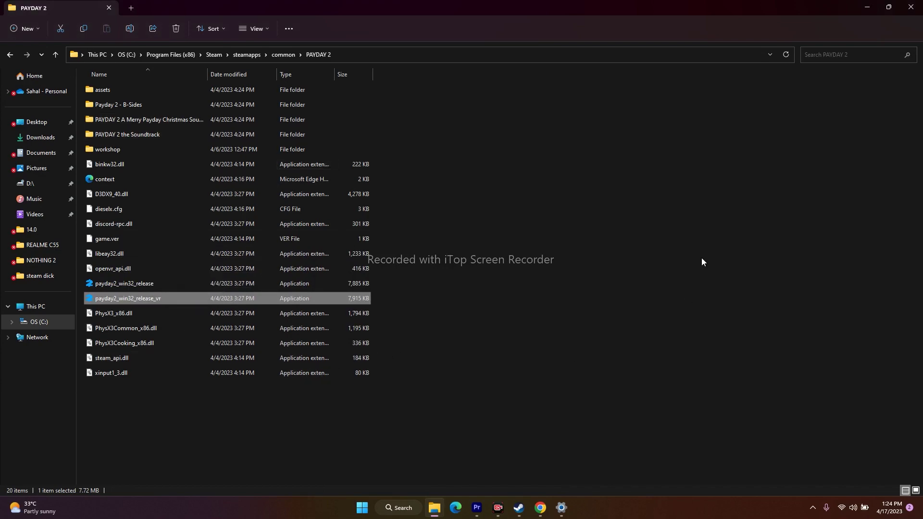
left_click(911, 6)
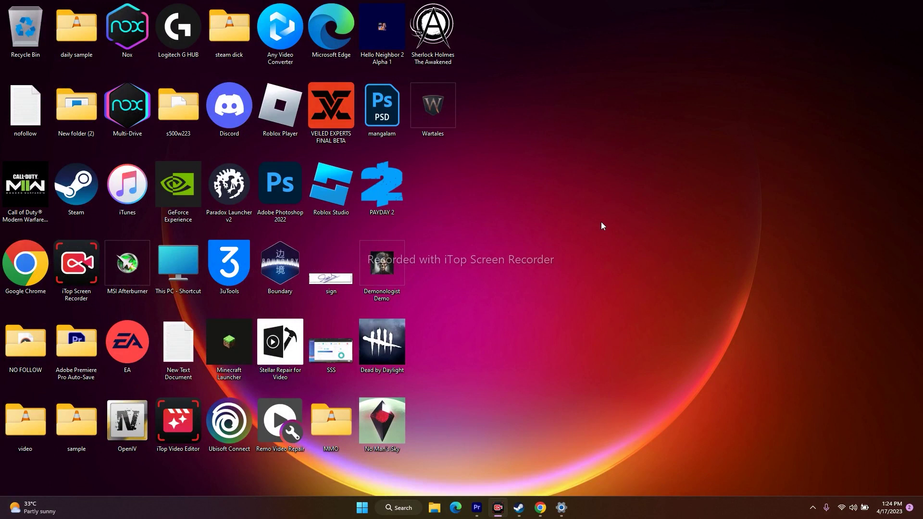
- Look through the Documents folder in File Explorer and close it
left_click(518, 508)
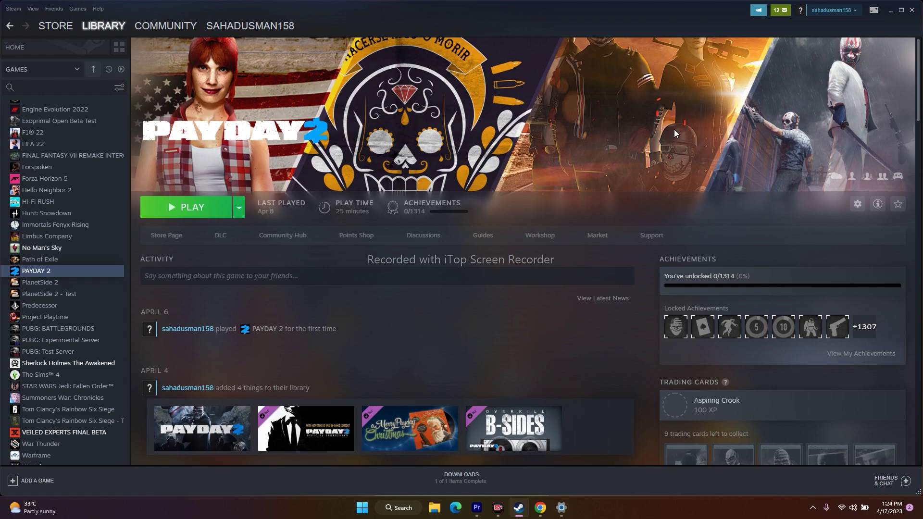
left_click(892, 11)
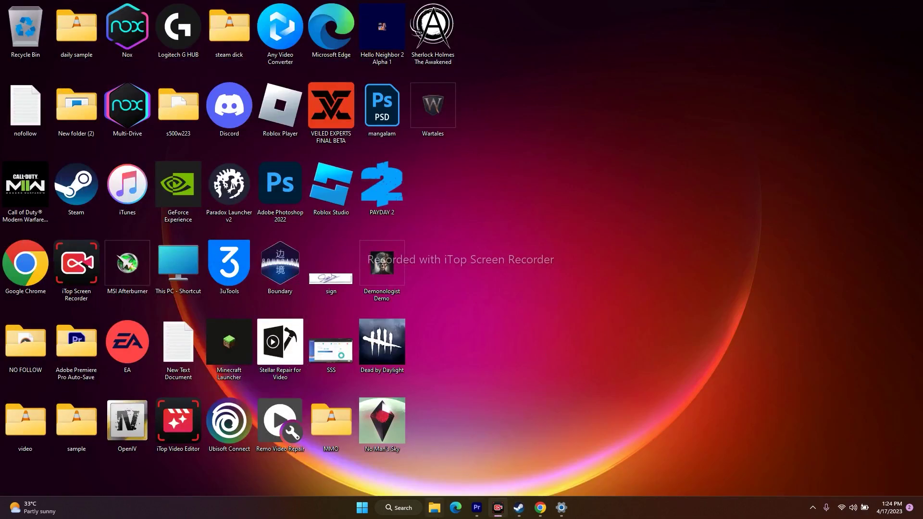
left_click(434, 507)
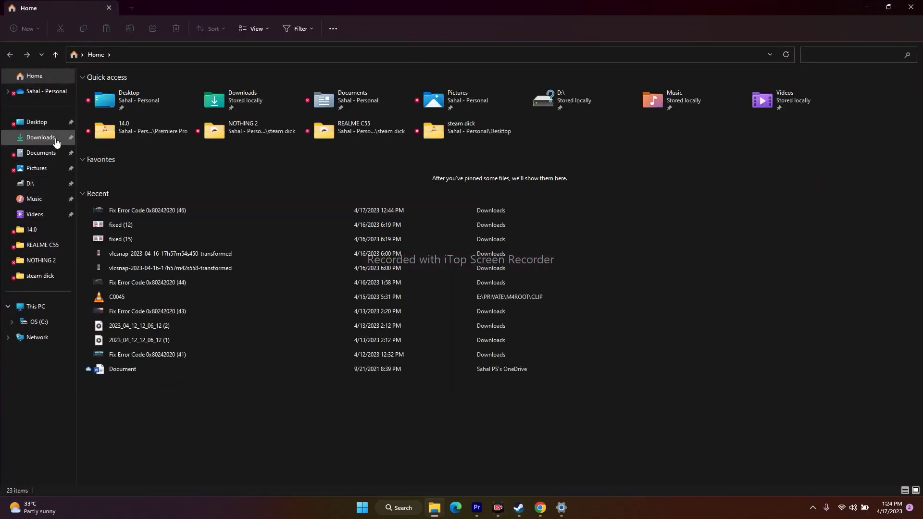
left_click(53, 154)
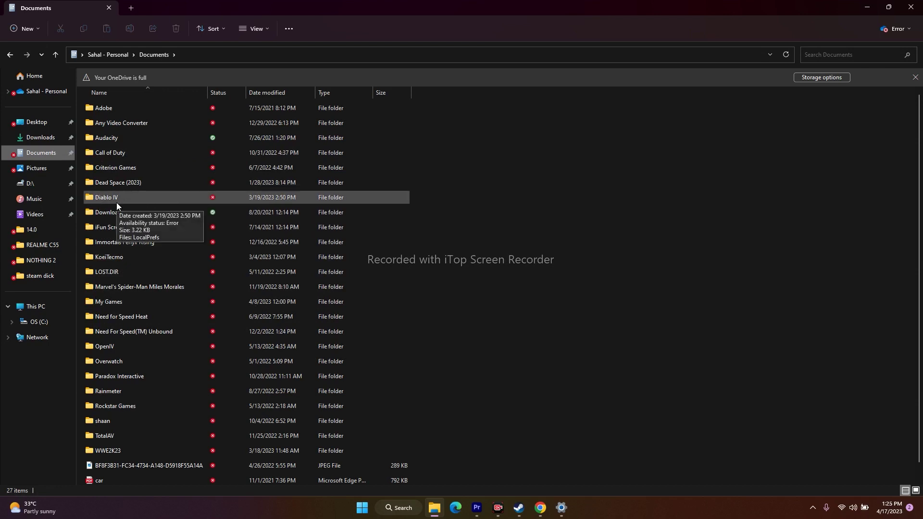
left_click(911, 7)
left_click(537, 514)
left_click(537, 515)
left_click(518, 509)
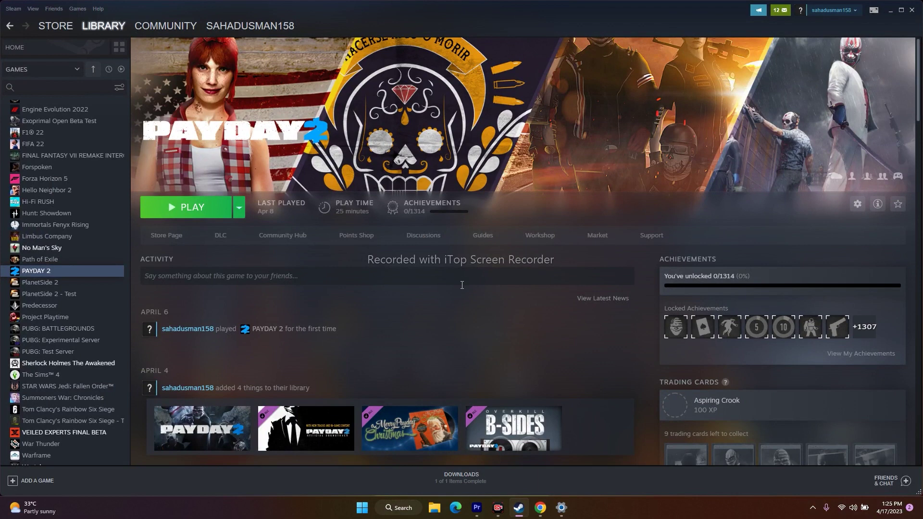
left_click(890, 10)
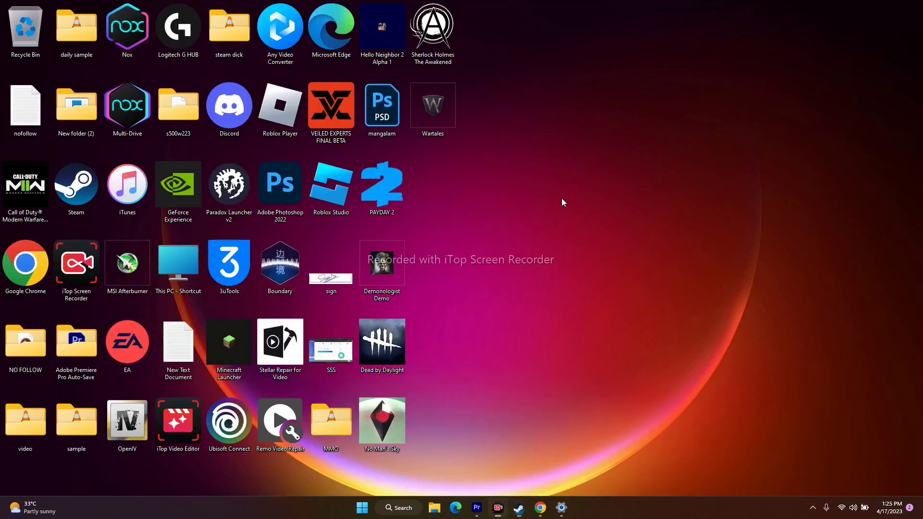
- In Control Panel, open the apps allowed through Windows Defender Firewall and locate the PAYDAY 2 entry
left_click(393, 505)
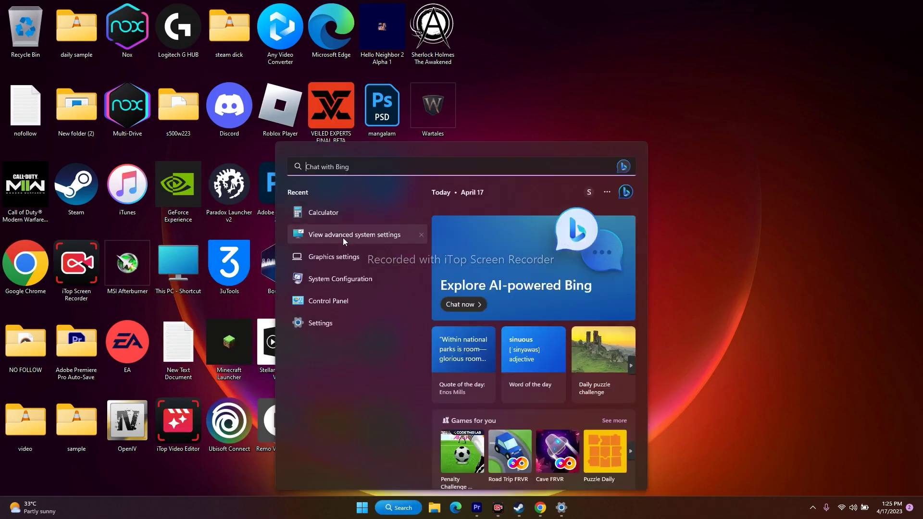
left_click(335, 301)
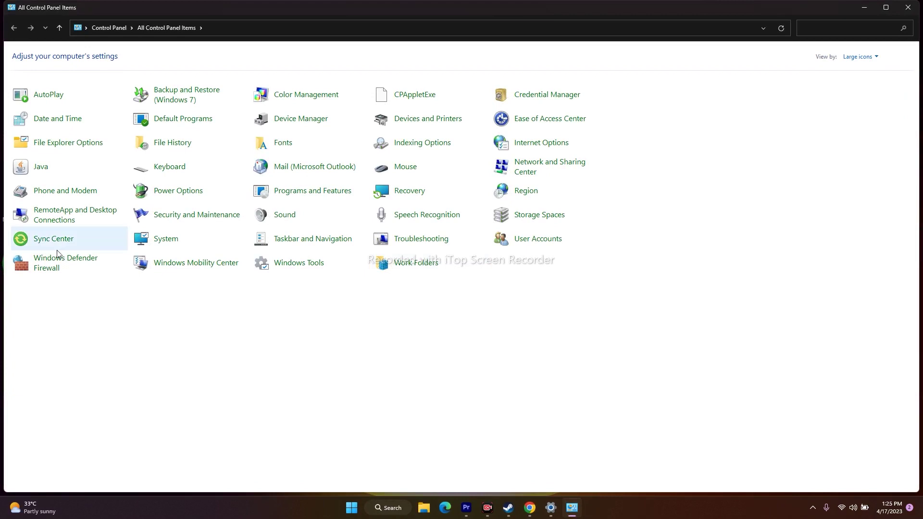
left_click(49, 262)
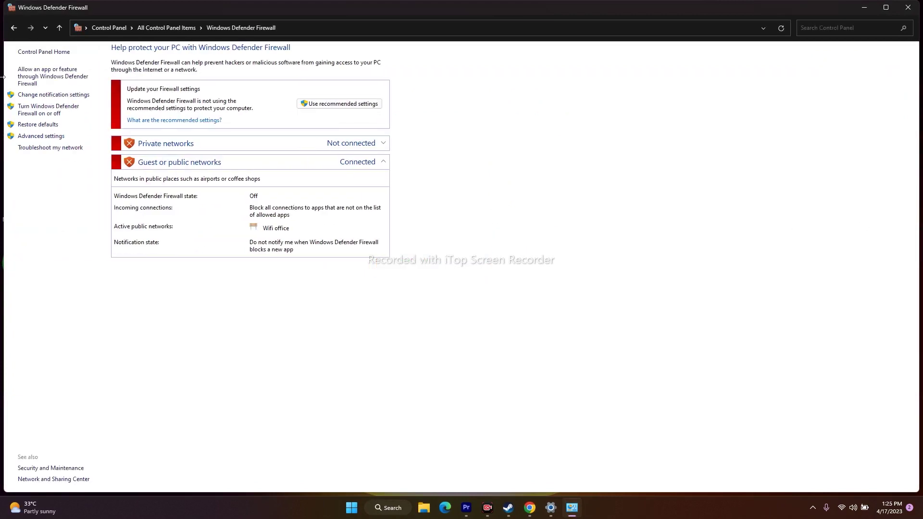
left_click(30, 76)
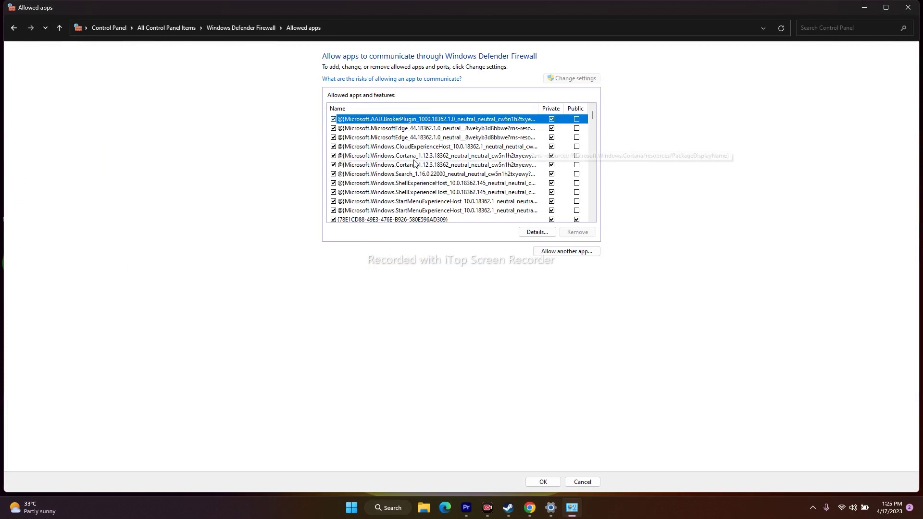
scroll(413, 163, "down", 10)
scroll(415, 164, "down", 12)
scroll(414, 163, "down", 8)
scroll(414, 164, "down", 10)
scroll(414, 163, "down", 4)
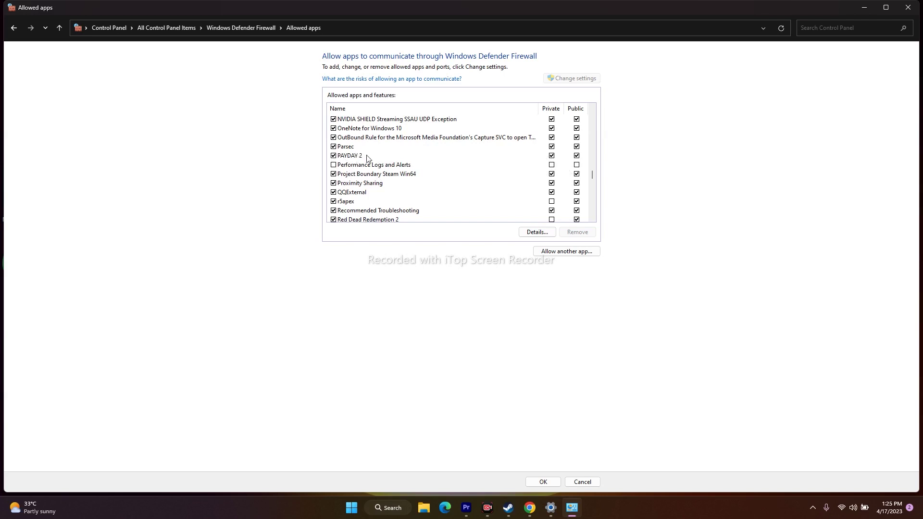
- Start allowing another app through the firewall and browse to C:\Program Files (x86)\Steam\steamapps\common\PAYDAY 2
left_click(550, 249)
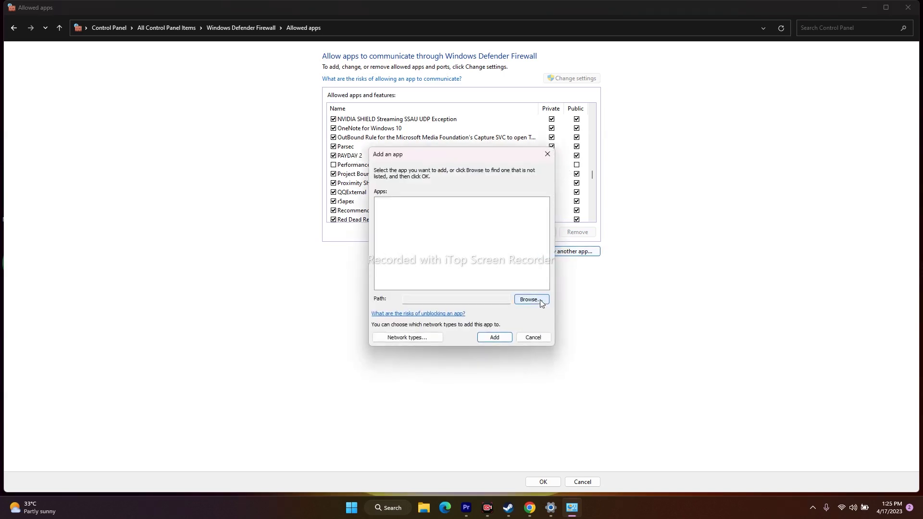
left_click(533, 300)
left_click(147, 282)
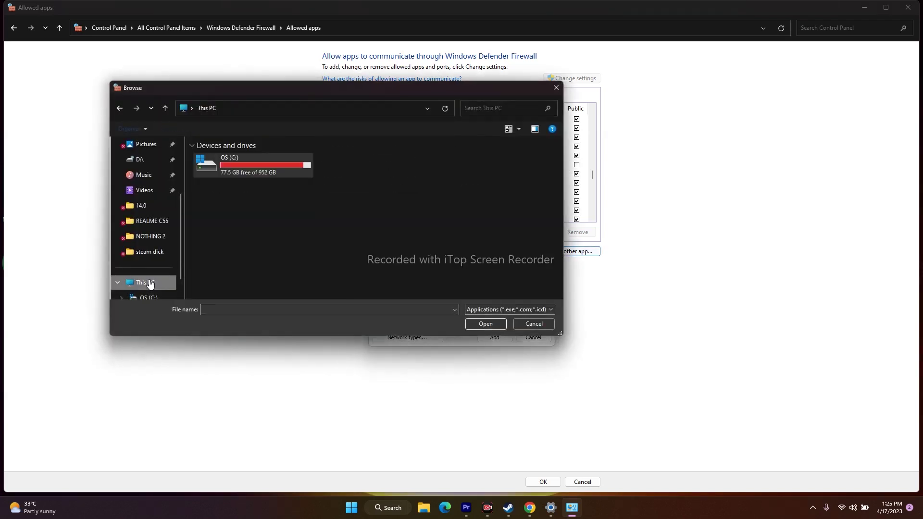
double_click(270, 171)
scroll(270, 172, "down", 4)
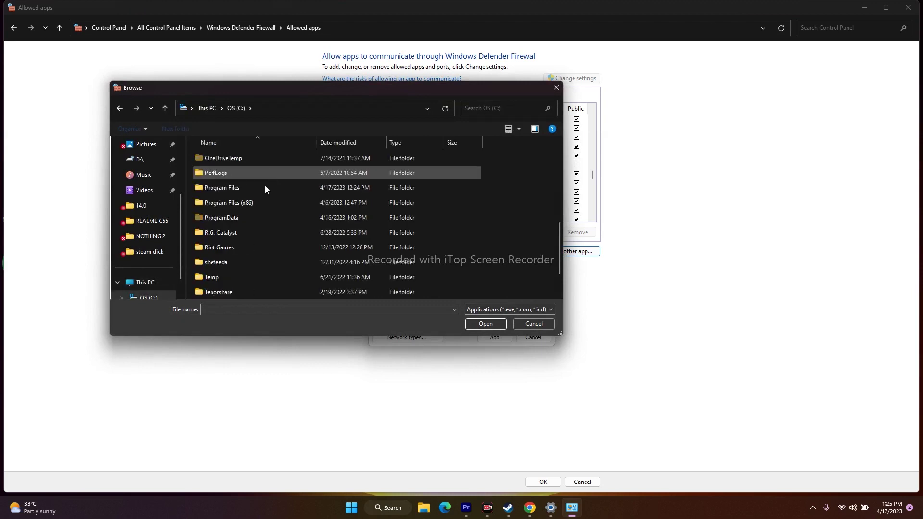
double_click(259, 203)
scroll(260, 201, "down", 5)
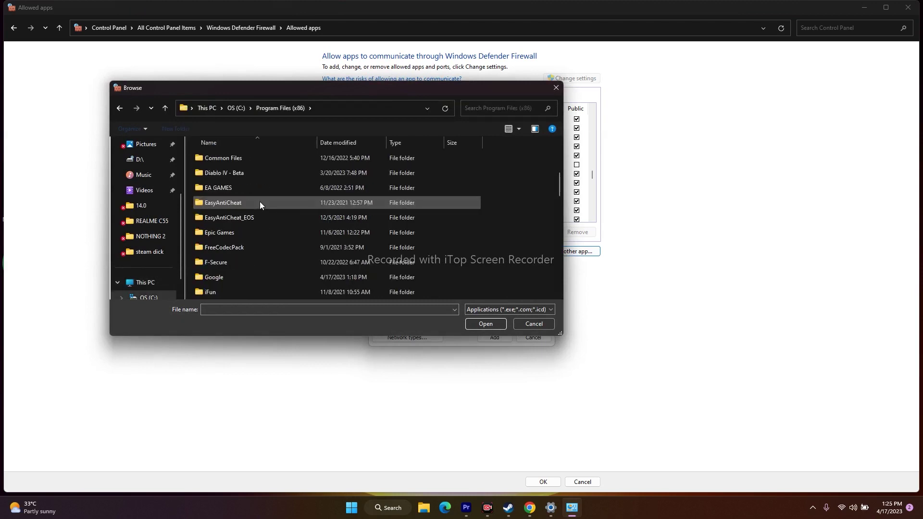
scroll(259, 200, "down", 10)
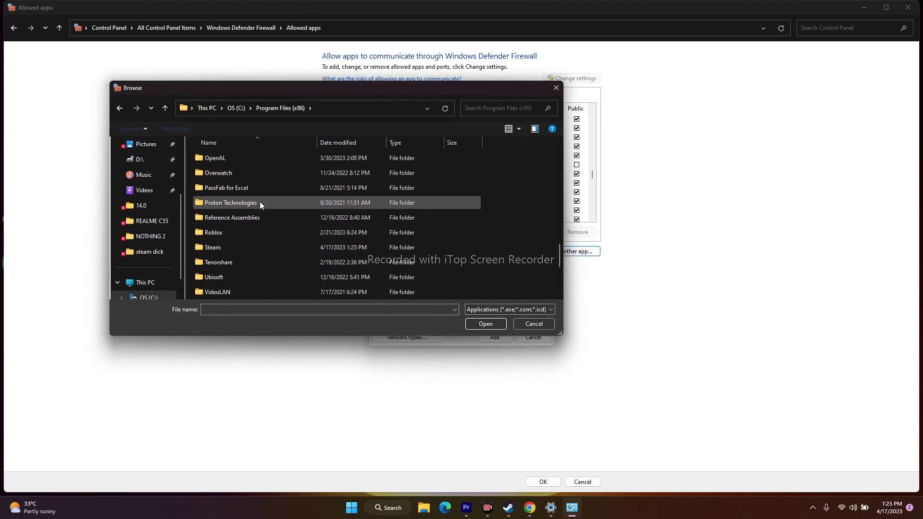
double_click(245, 206)
scroll(253, 191, "down", 4)
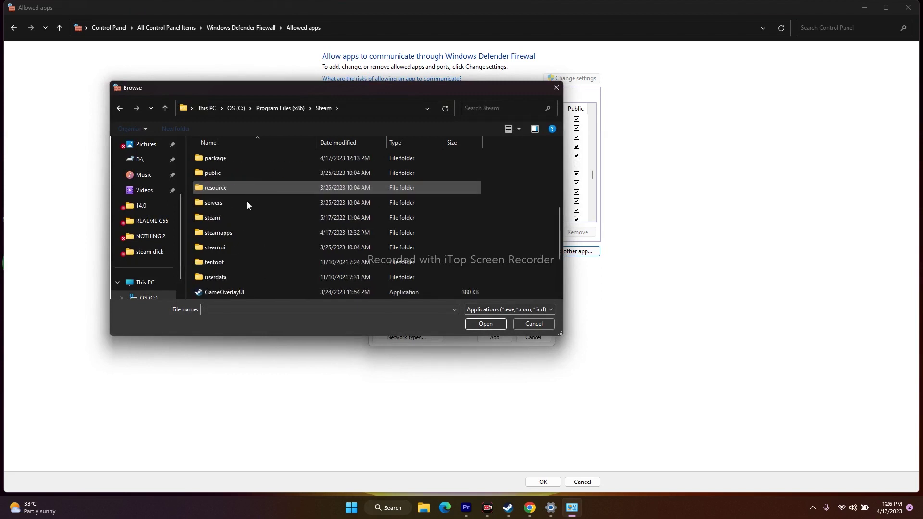
double_click(236, 233)
double_click(232, 163)
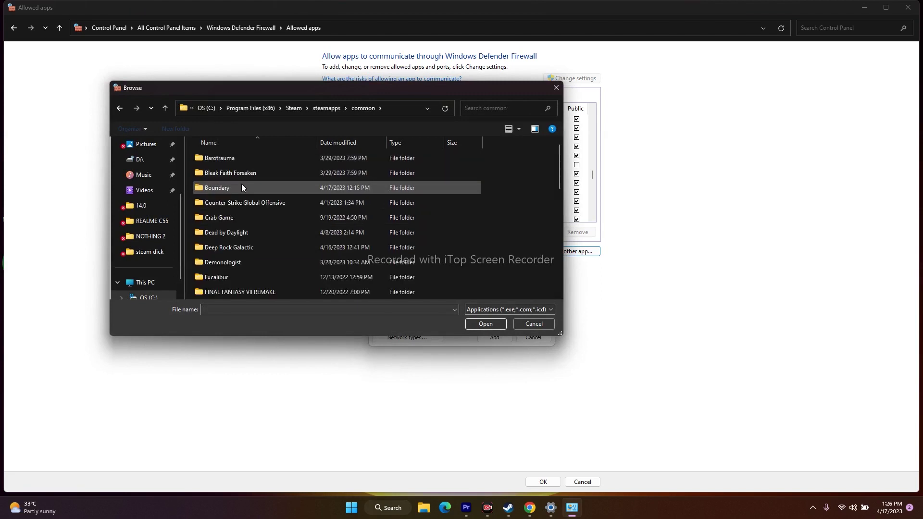
scroll(241, 188, "down", 3)
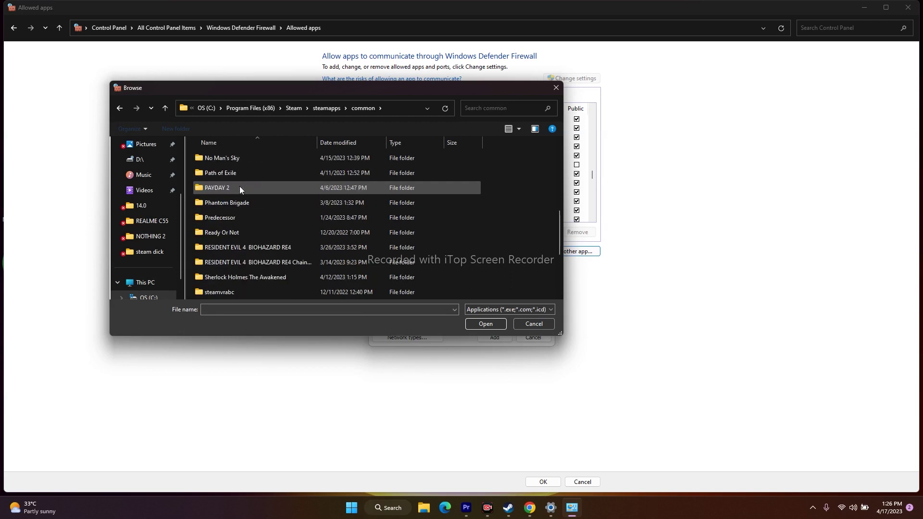
double_click(240, 188)
- Add payday2_win32_release_vr to the firewall's allowed apps and close the Allowed apps window
left_click(241, 247)
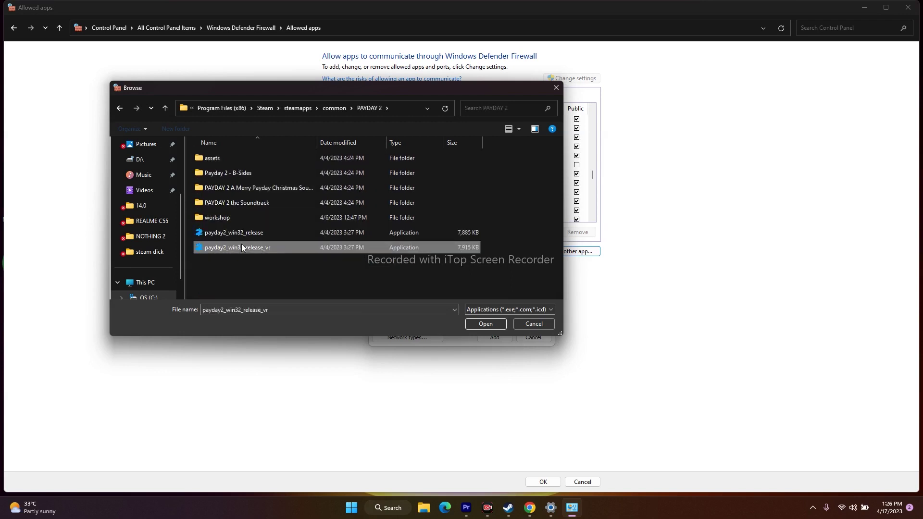
left_click(486, 323)
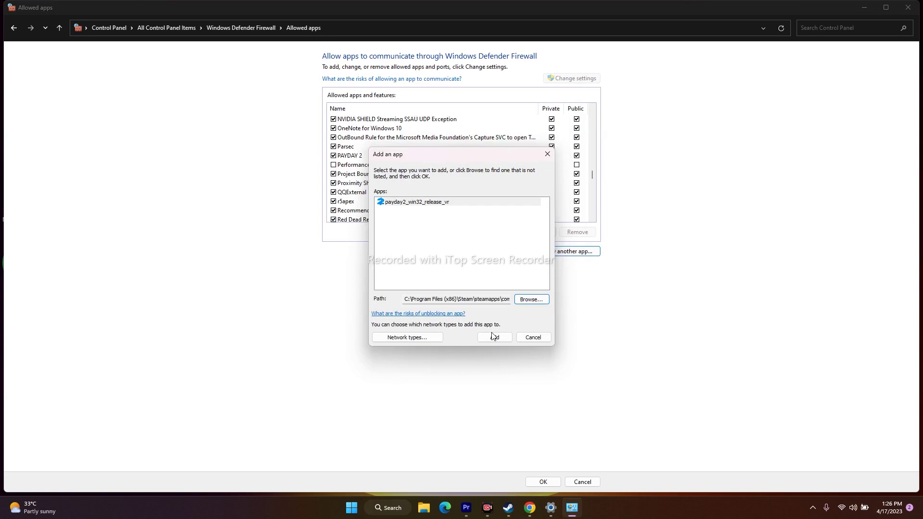
left_click(494, 338)
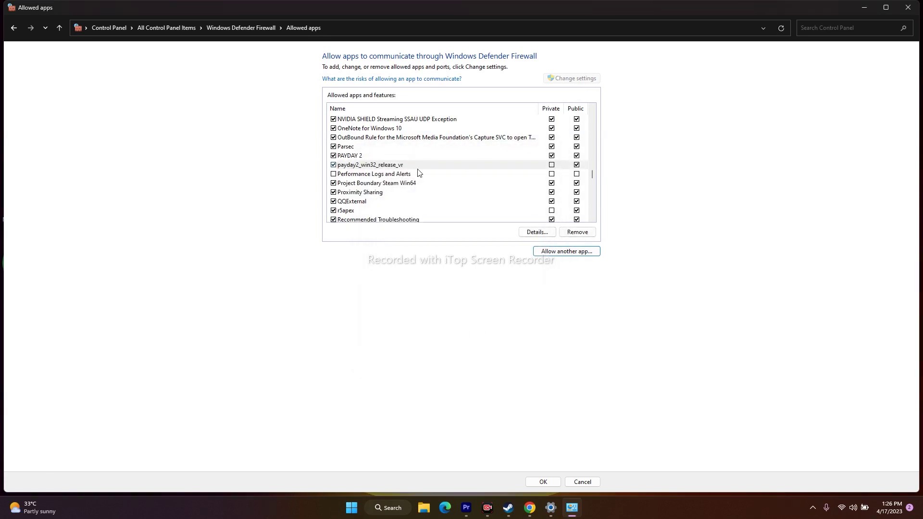
left_click(914, 6)
- View the services in System Configuration with all Microsoft services hidden and close it without applying
left_click(508, 507)
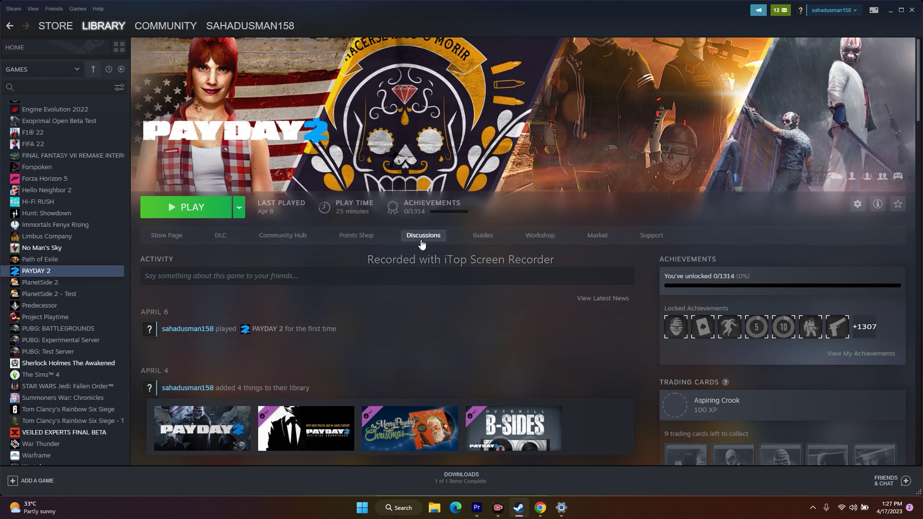
left_click(888, 10)
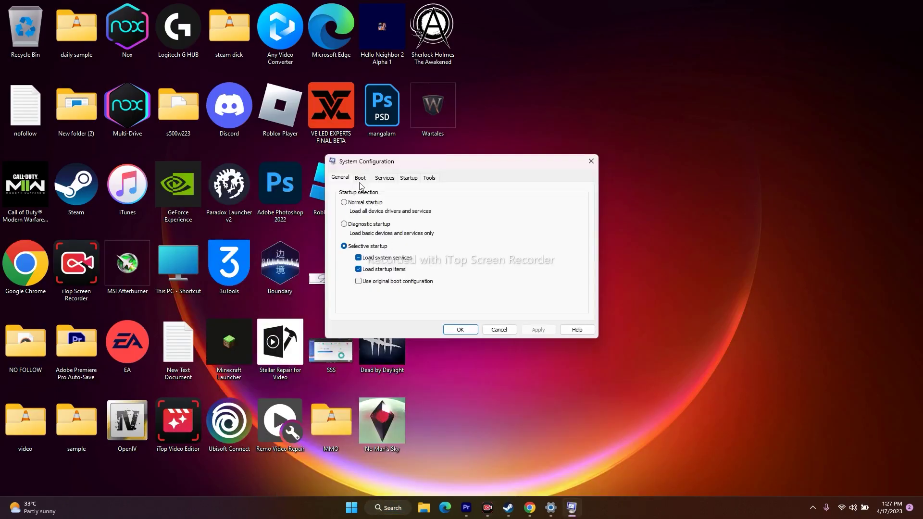
left_click(385, 178)
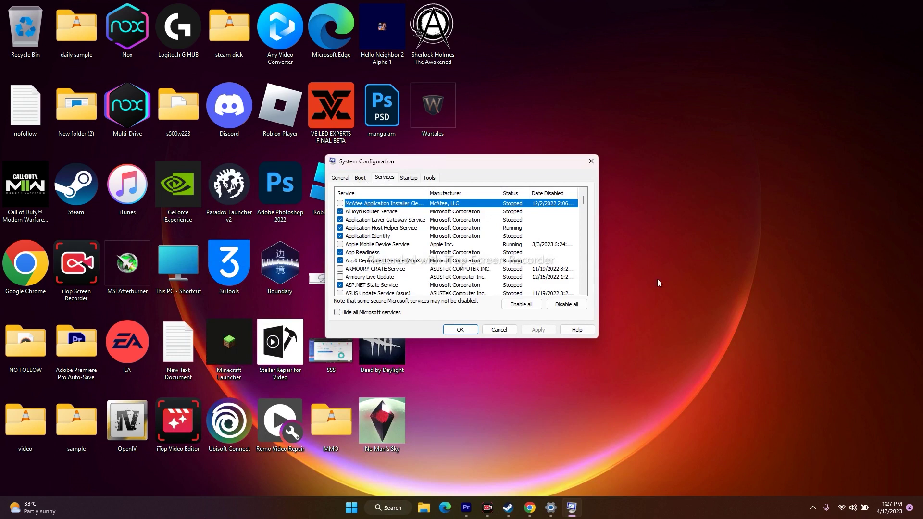
left_click(377, 315)
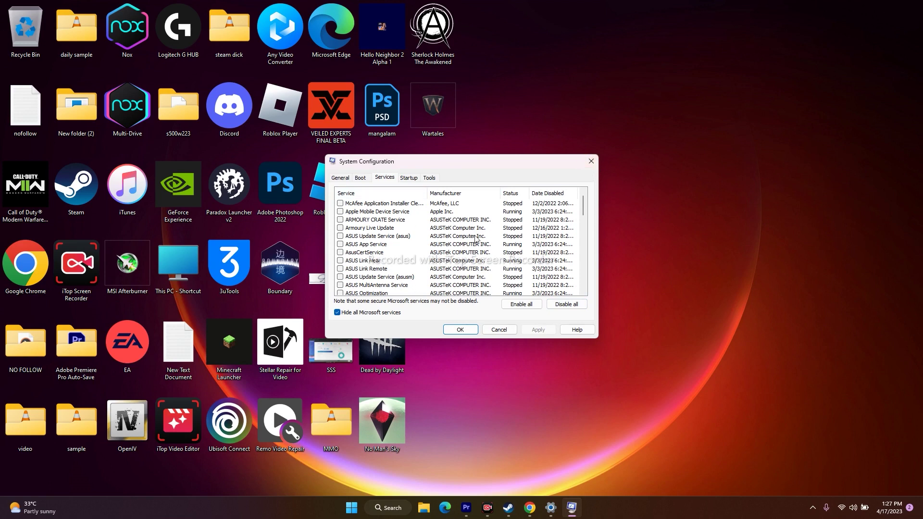
left_click(592, 164)
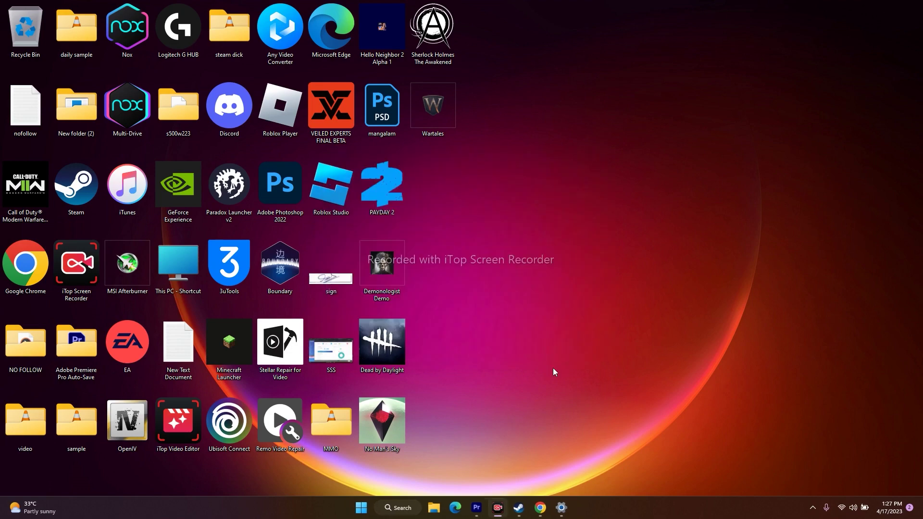
- In Steam, enter -dx11 as the launch option in the properties of PAYDAY 2
left_click(524, 508)
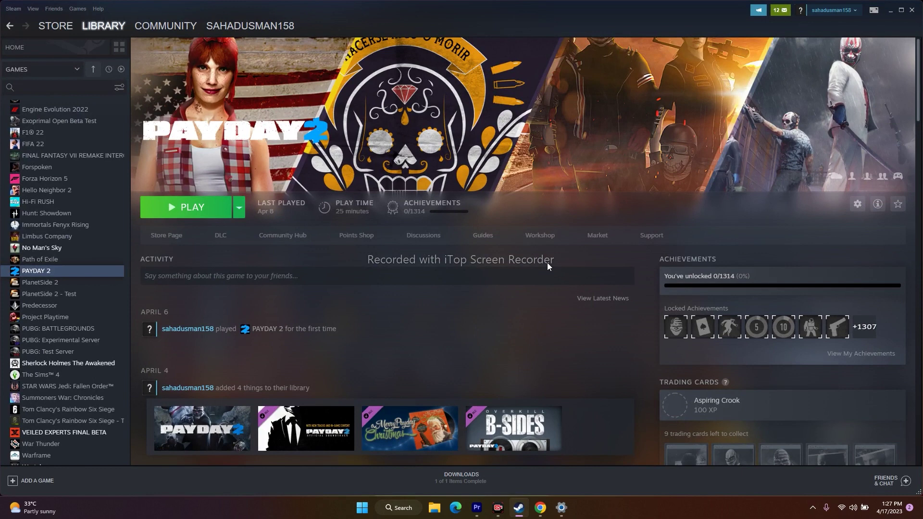
right_click(40, 271)
left_click(58, 336)
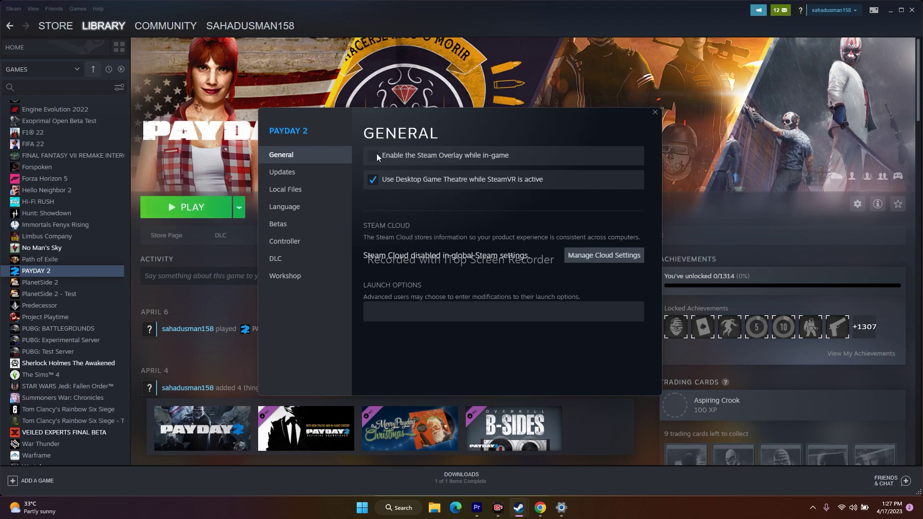
left_click(385, 313)
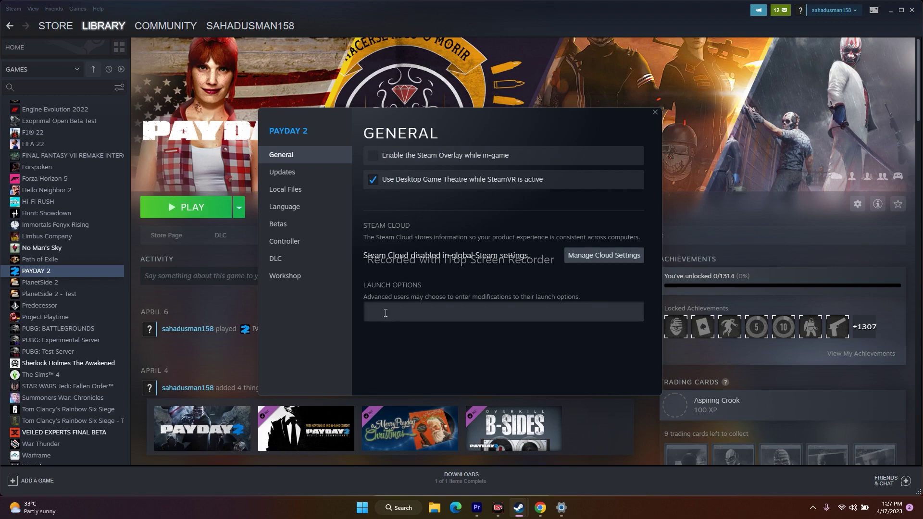
type("-dx11")
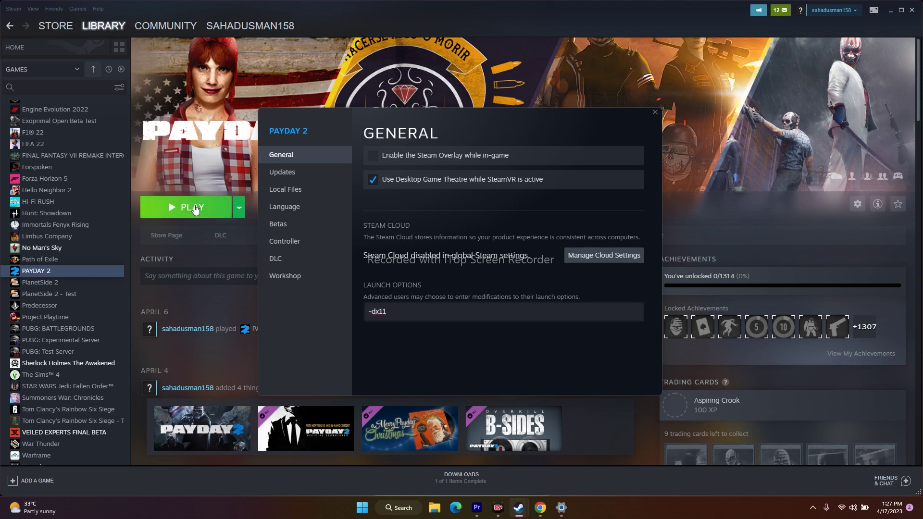
- Try a 3d11 variant of the PAYDAY 2 launch option, clear the launch options, and leave the game's properties
type("2")
key("BackSpace")
key("BackSpace")
type("3d11")
key("BackSpace")
key("BackSpace")
key("BackSpace")
key("BackSpace")
key("BackSpace")
key("BackSpace")
key("BackSpace")
key("BackSpace")
left_click(655, 112)
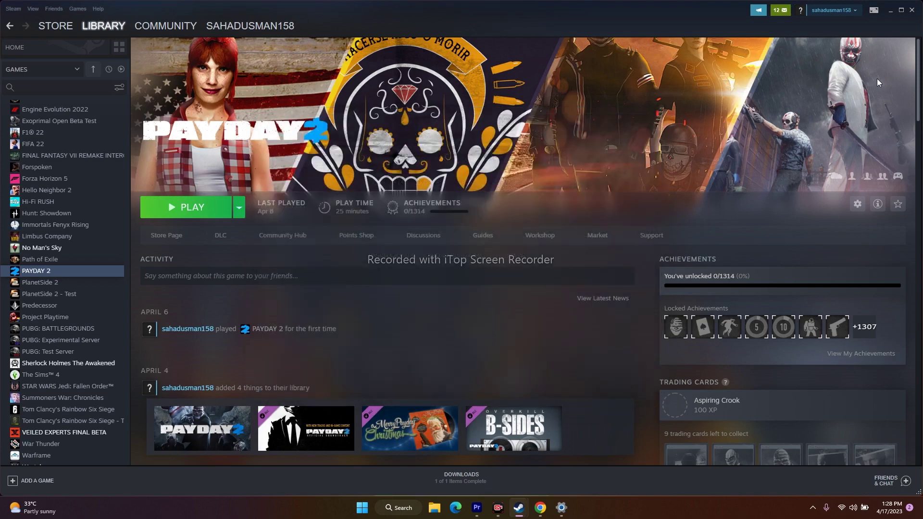
left_click(890, 10)
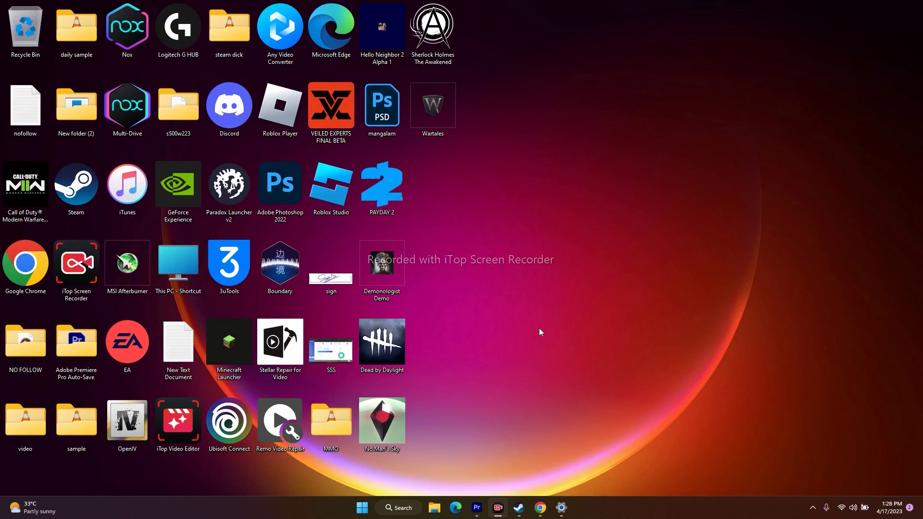
- Look through the running apps and background processes in Task Manager and close it
right_click(362, 508)
left_click(366, 391)
left_click(666, 39)
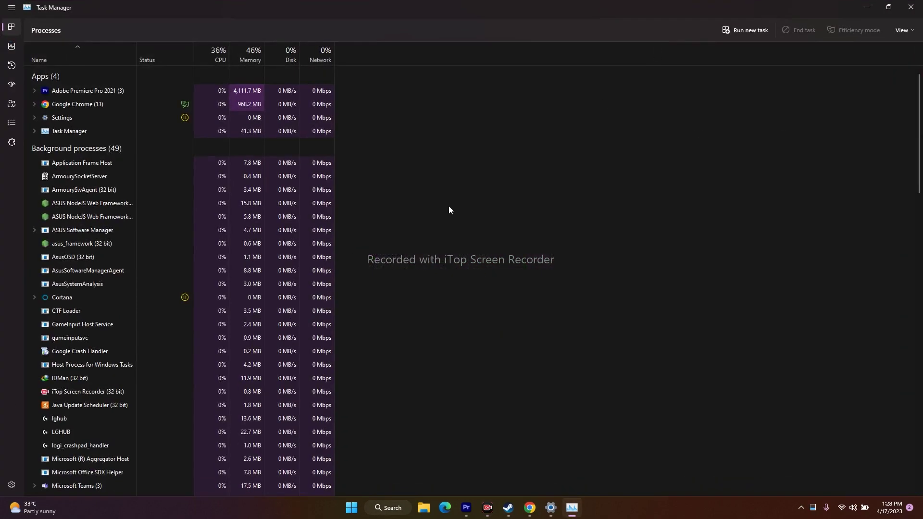
scroll(483, 270, "down", 3)
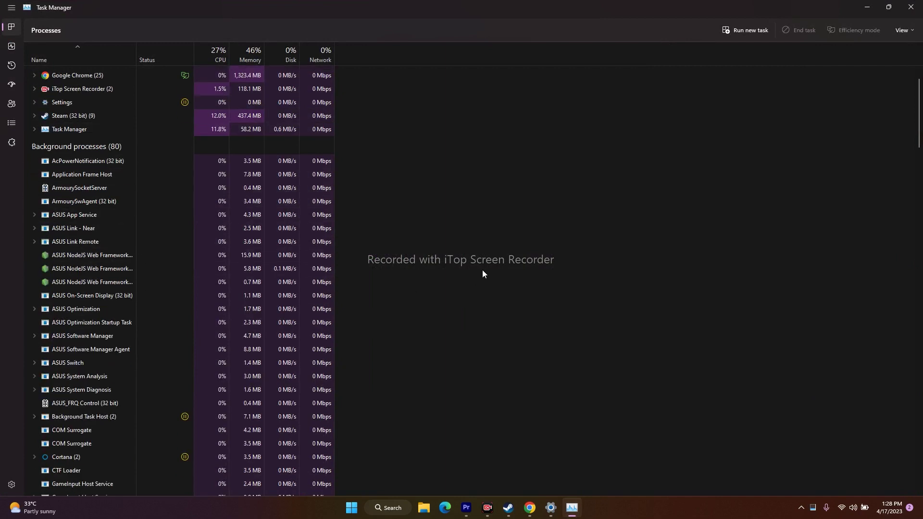
scroll(482, 274, "down", 5)
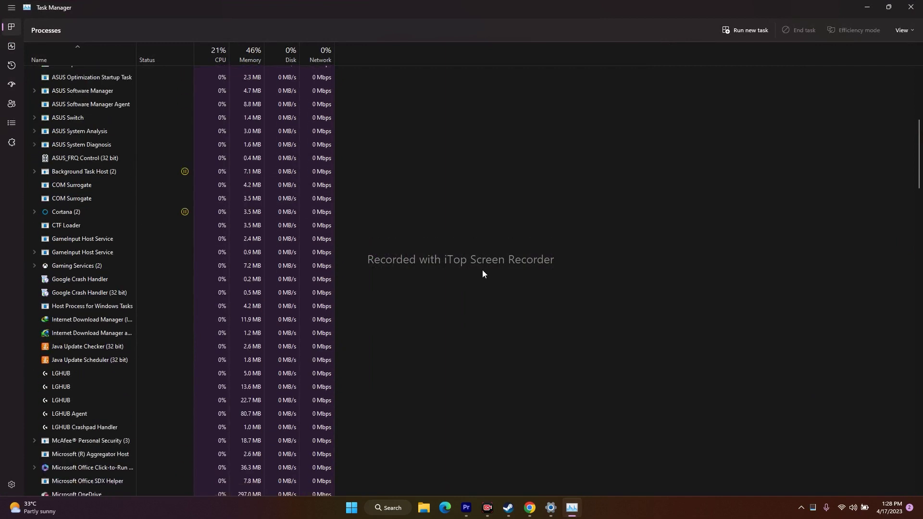
scroll(478, 274, "up", 7)
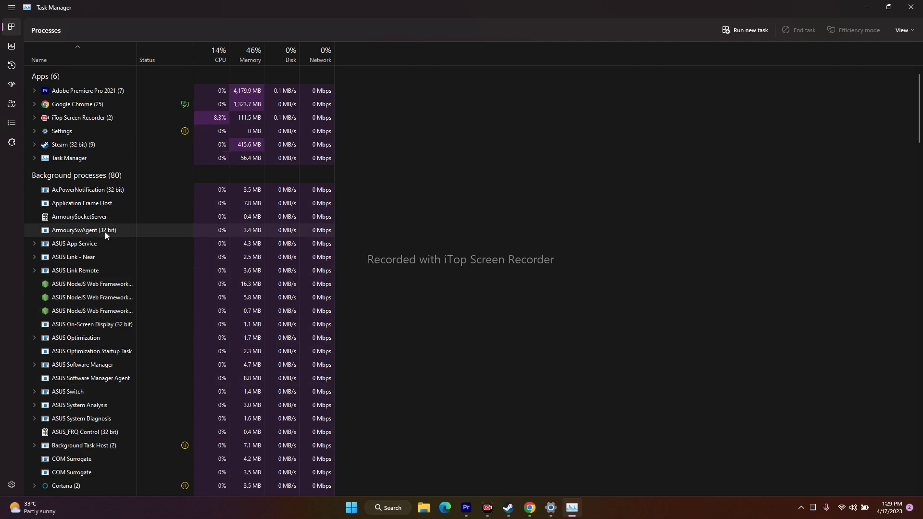
left_click(911, 7)
left_click(518, 514)
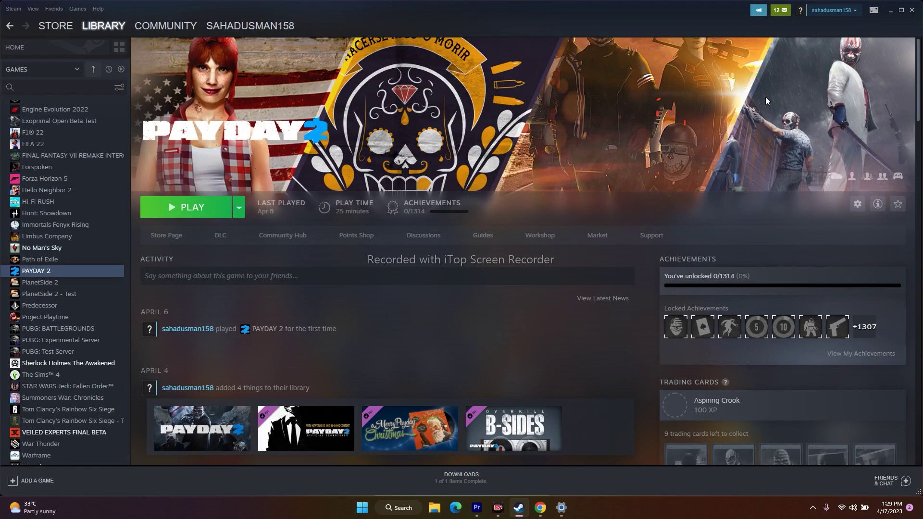
left_click(890, 10)
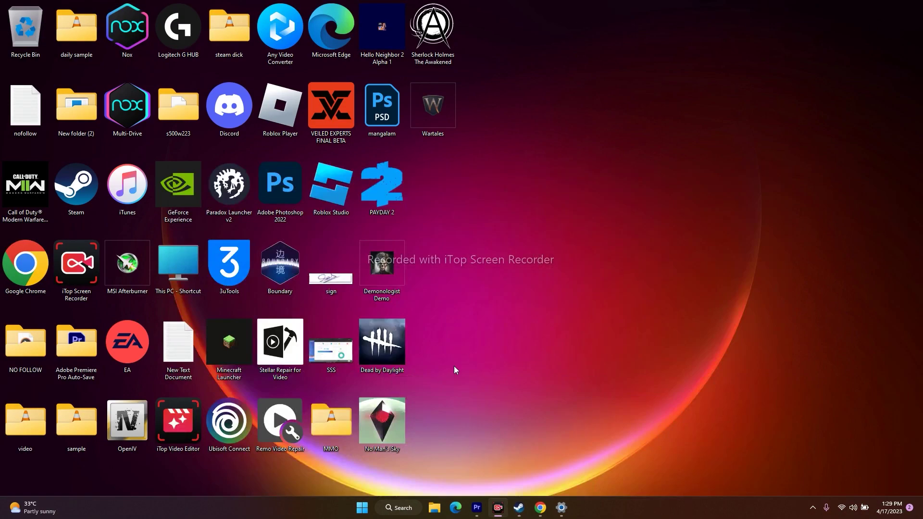
- Open the Windows graphics settings and look through the apps listed under the custom options
left_click(403, 508)
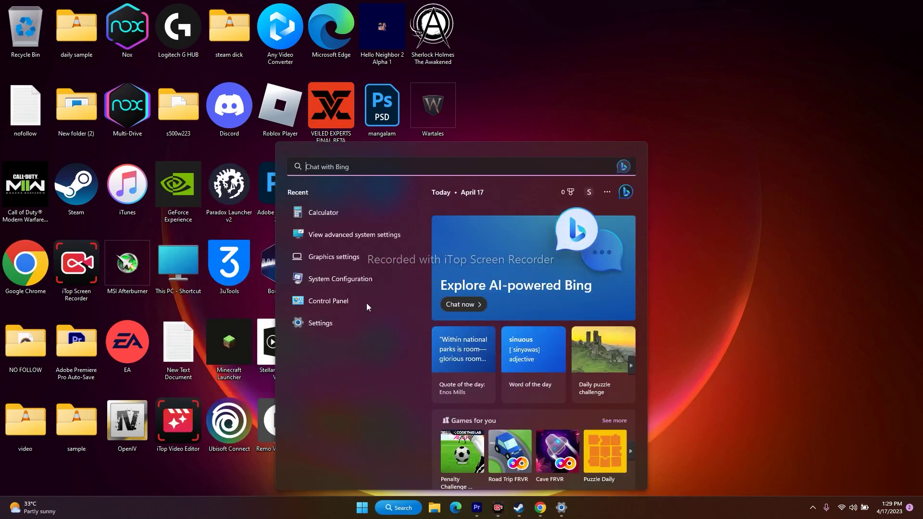
left_click(354, 256)
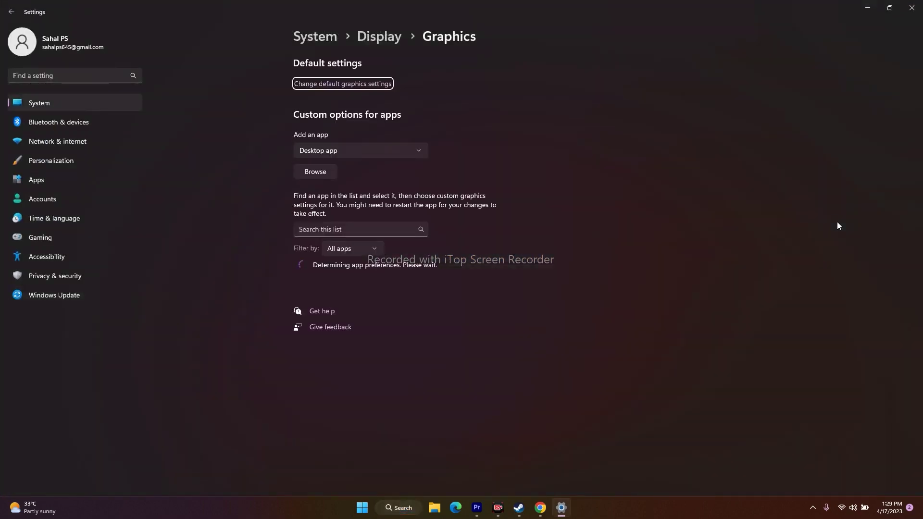
scroll(659, 142, "down", 5)
scroll(664, 143, "down", 5)
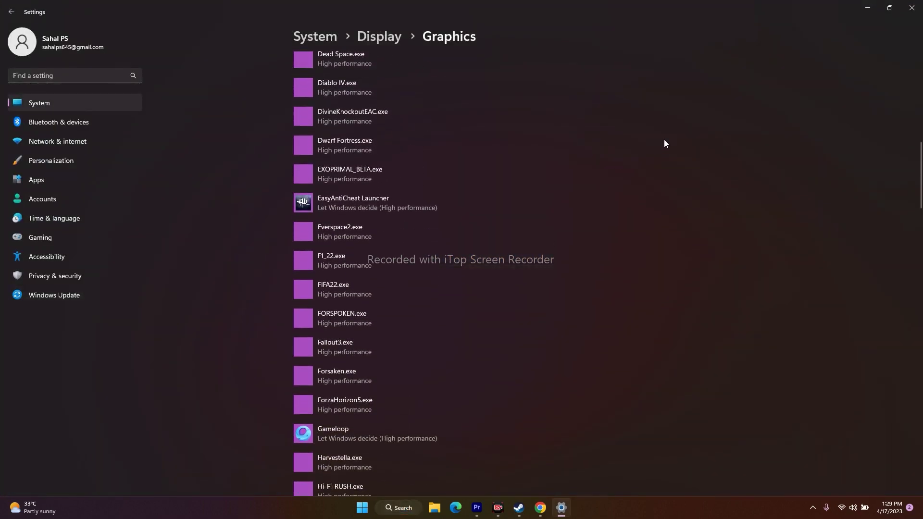
scroll(664, 143, "up", 10)
scroll(664, 144, "up", 3)
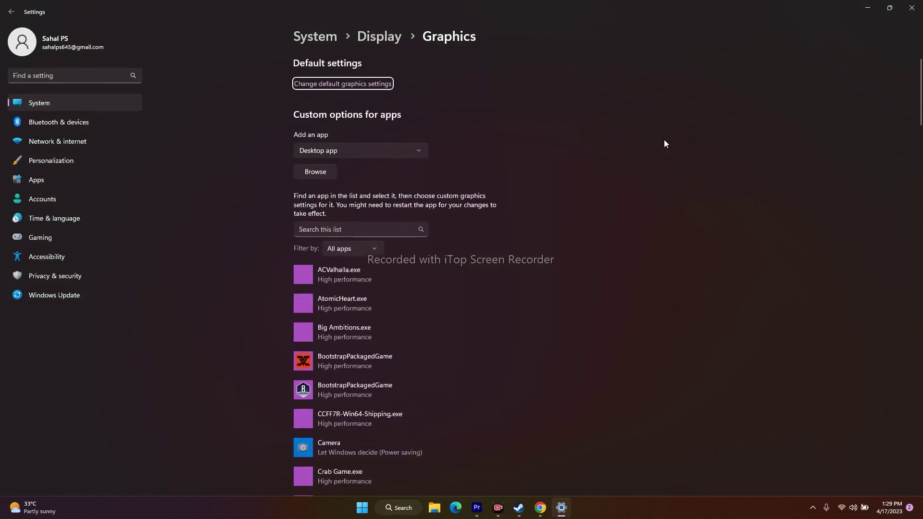
- Start adding a desktop app to the custom graphics options and browse to C:\Program Files (x86)\Steam\steamapps\common
left_click(323, 176)
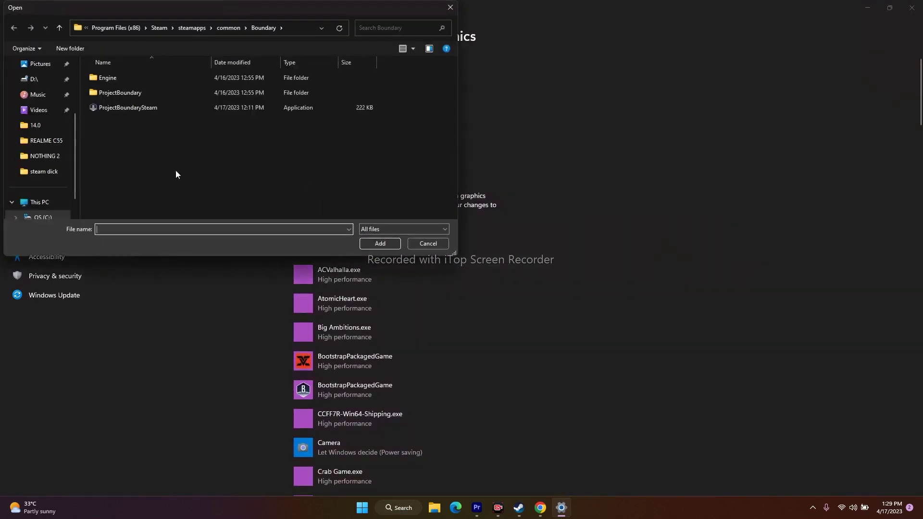
left_click(26, 202)
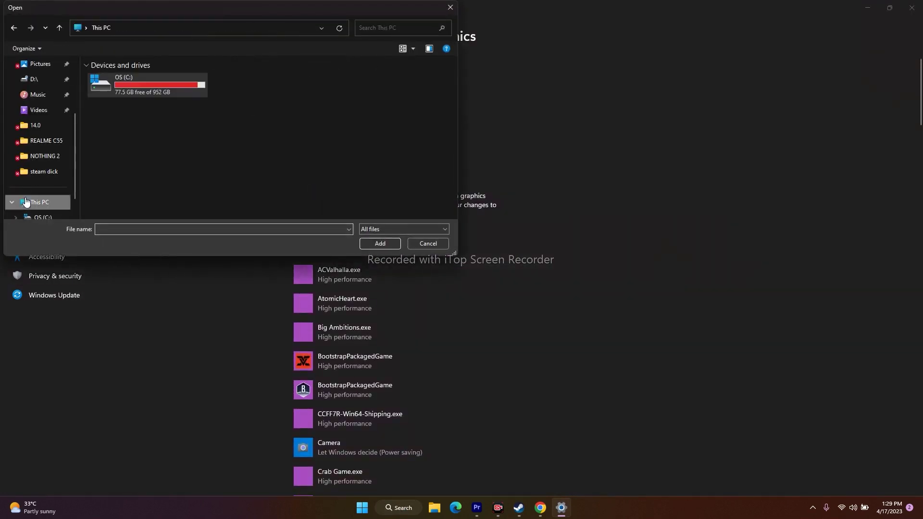
double_click(139, 91)
scroll(146, 132, "down", 5)
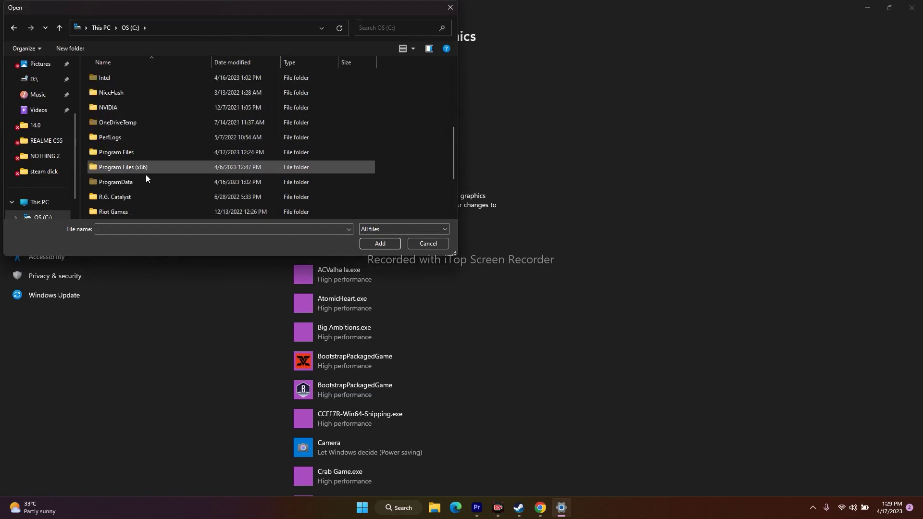
double_click(149, 169)
scroll(152, 129, "down", 6)
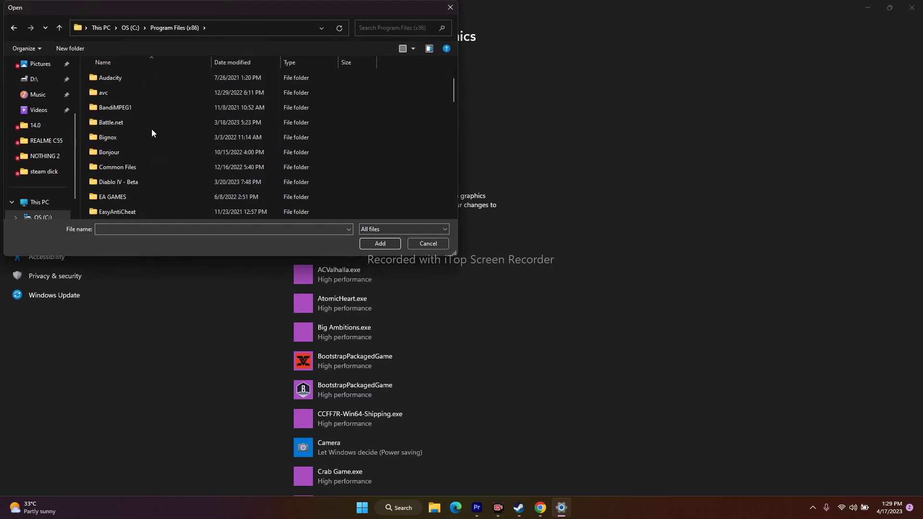
scroll(151, 131, "down", 7)
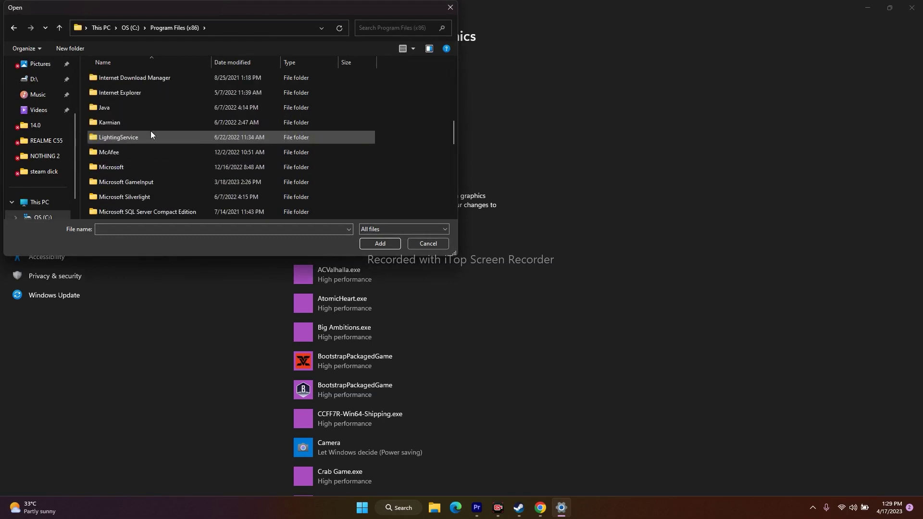
scroll(146, 150, "down", 3)
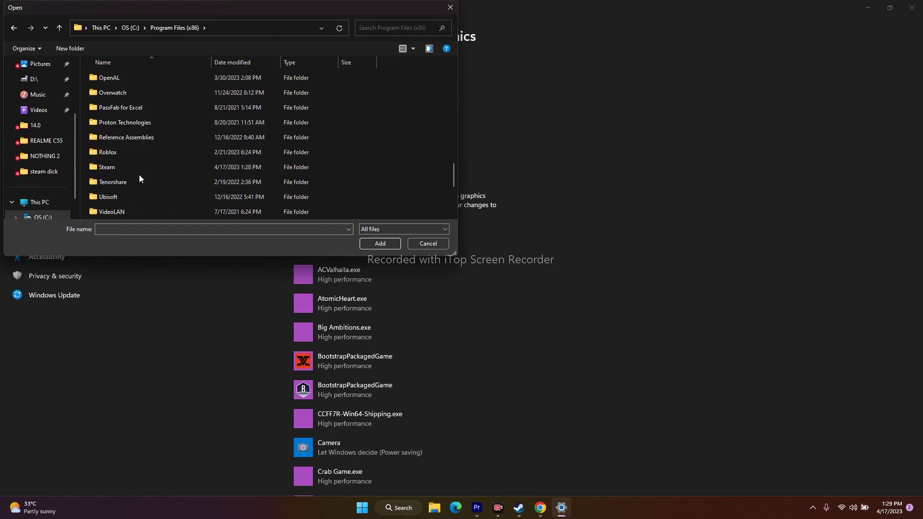
double_click(140, 171)
scroll(146, 123, "down", 5)
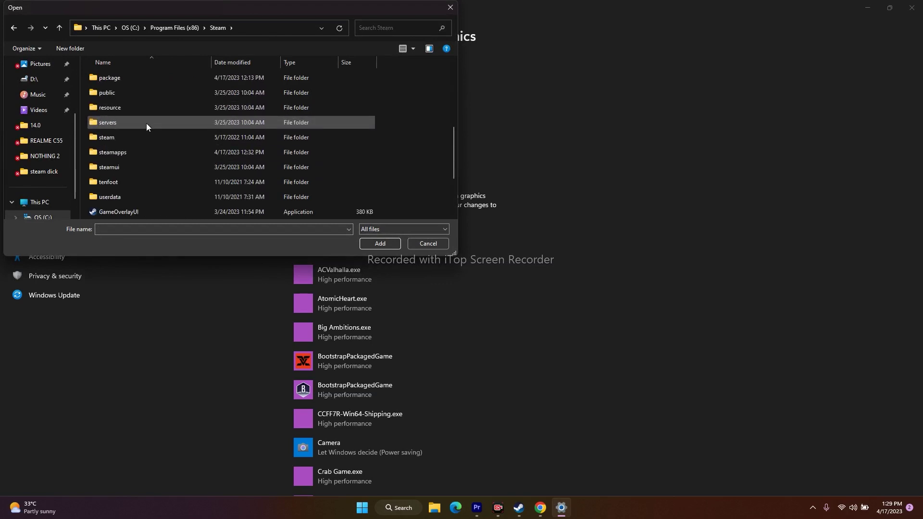
double_click(145, 118)
double_click(135, 78)
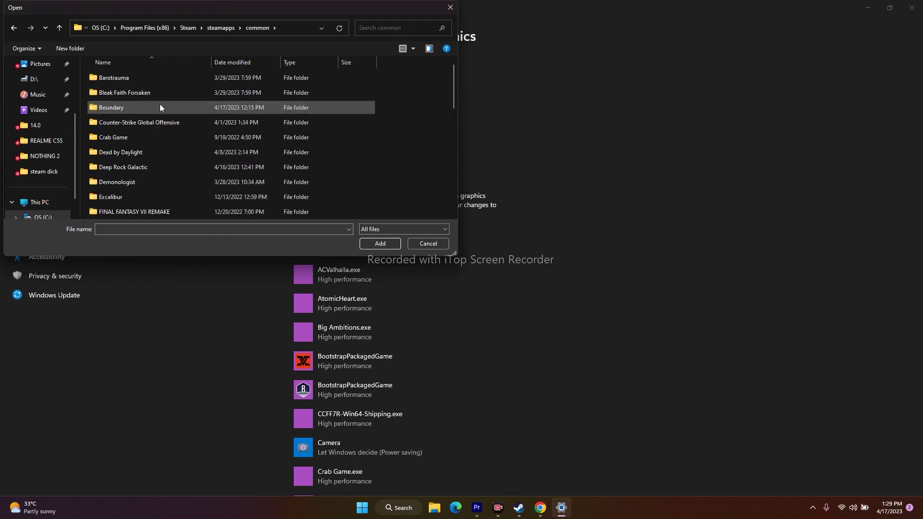
- Add payday2_win32_release_vr from the PAYDAY 2 folder to the custom graphics options list
scroll(160, 104, "down", 5)
scroll(159, 109, "down", 3)
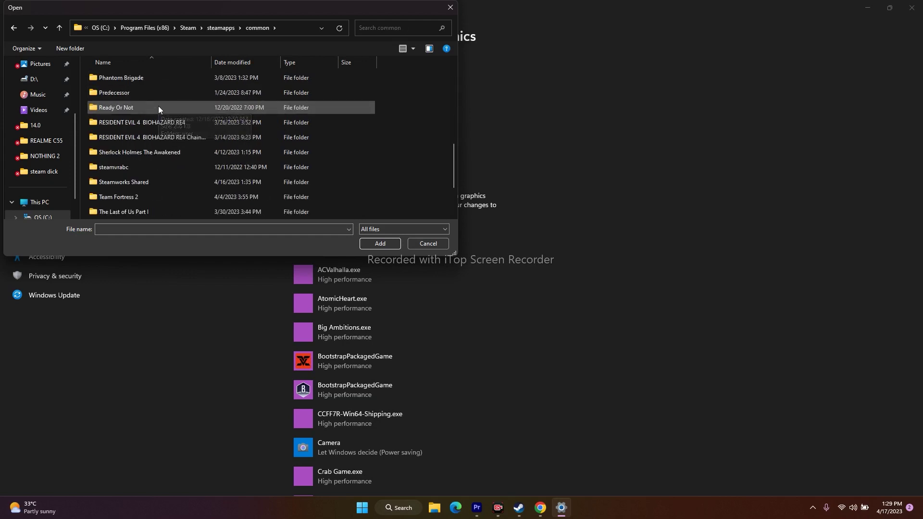
scroll(128, 116, "up", 1)
double_click(128, 111)
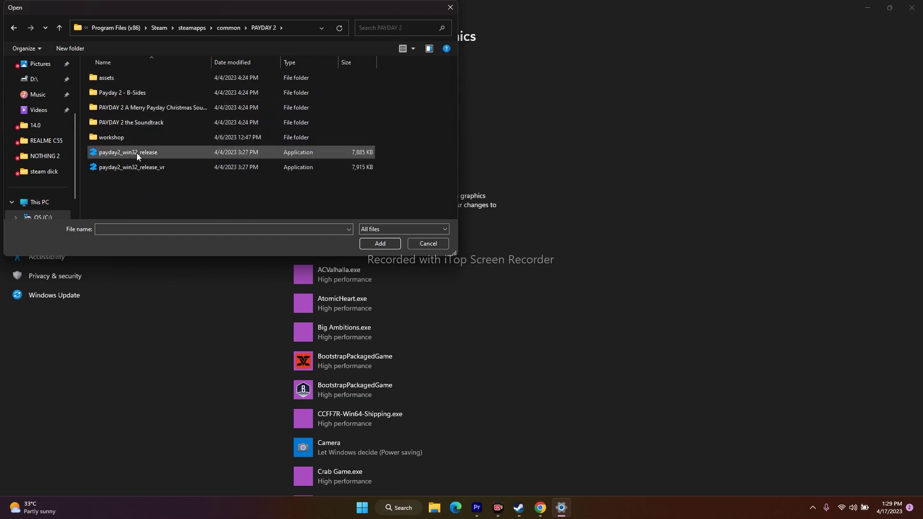
left_click(140, 167)
left_click(373, 246)
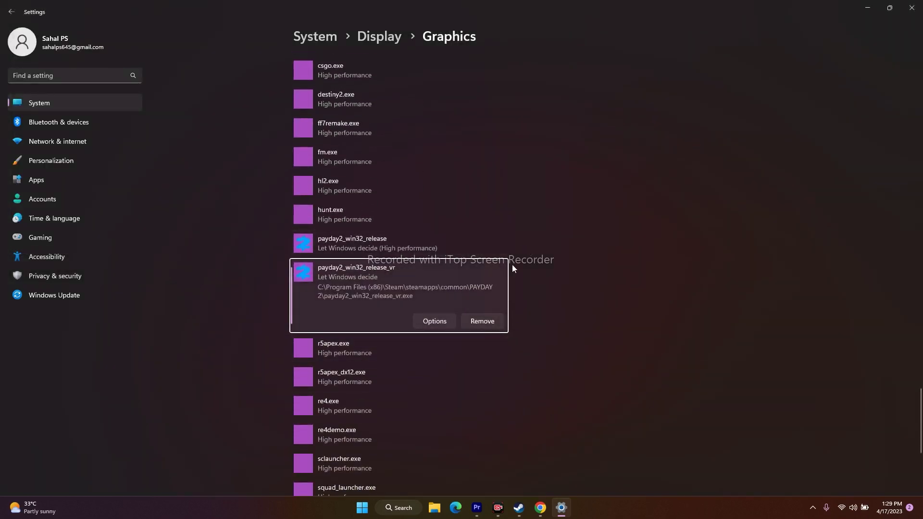
- Save the graphics preference of payday2_win32_release_vr as High performance and close Settings
left_click(430, 321)
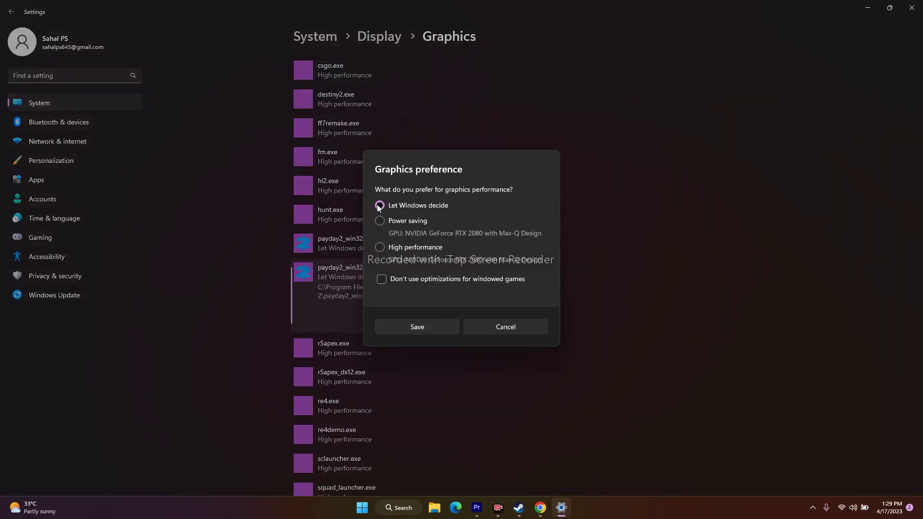
left_click(379, 248)
left_click(418, 327)
left_click(914, 14)
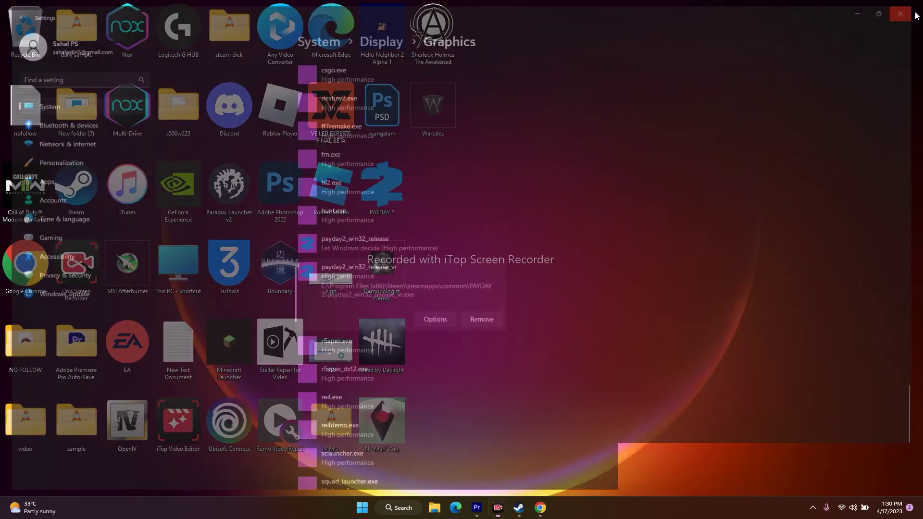
left_click(519, 507)
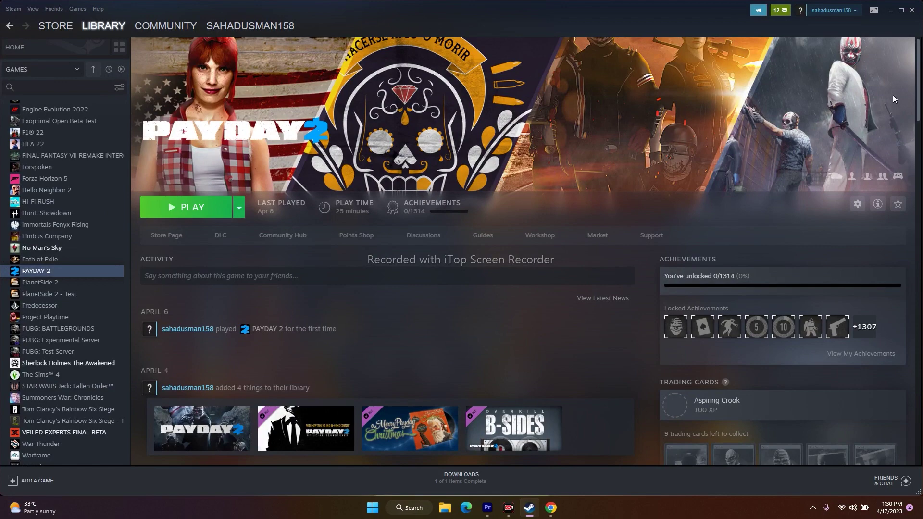
left_click(890, 10)
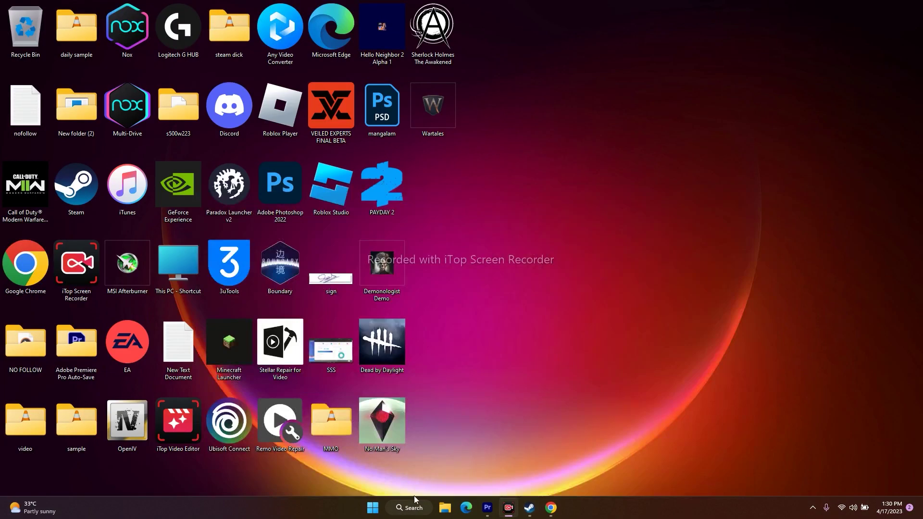
- Open the virtual memory settings from the performance options of the advanced system settings
left_click(414, 499)
left_click(353, 234)
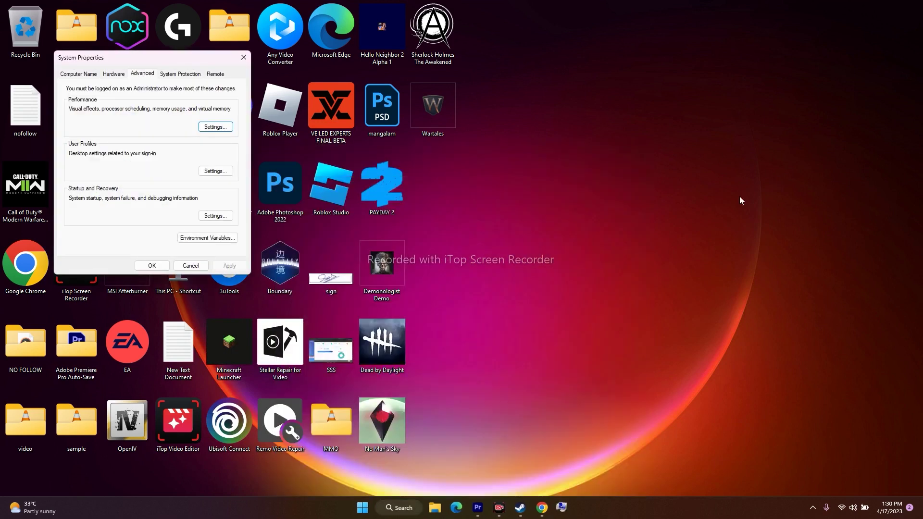
left_click(215, 127)
left_click(126, 110)
left_click(233, 234)
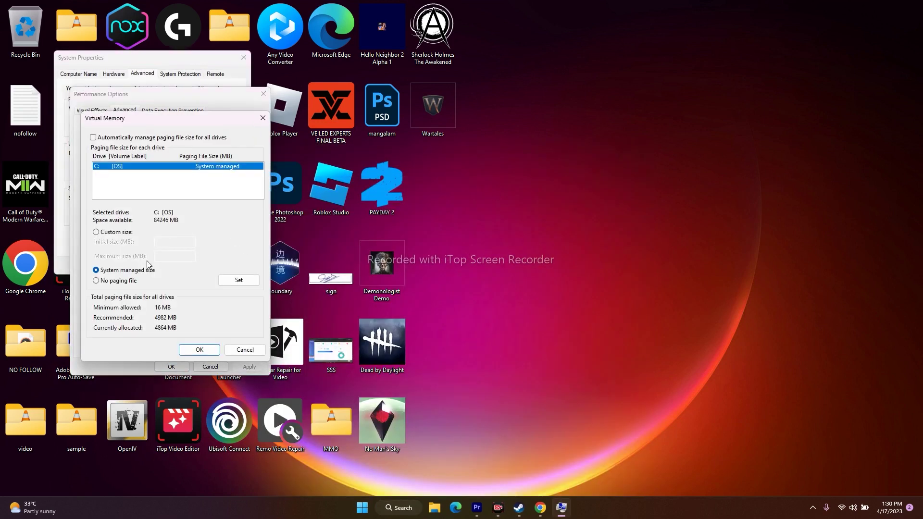
- Switch the paging file of drive C: to a custom size, leaving automatic management off
left_click(93, 137)
left_click(93, 138)
left_click(96, 232)
left_click(157, 242)
left_click(164, 255)
left_click(164, 242)
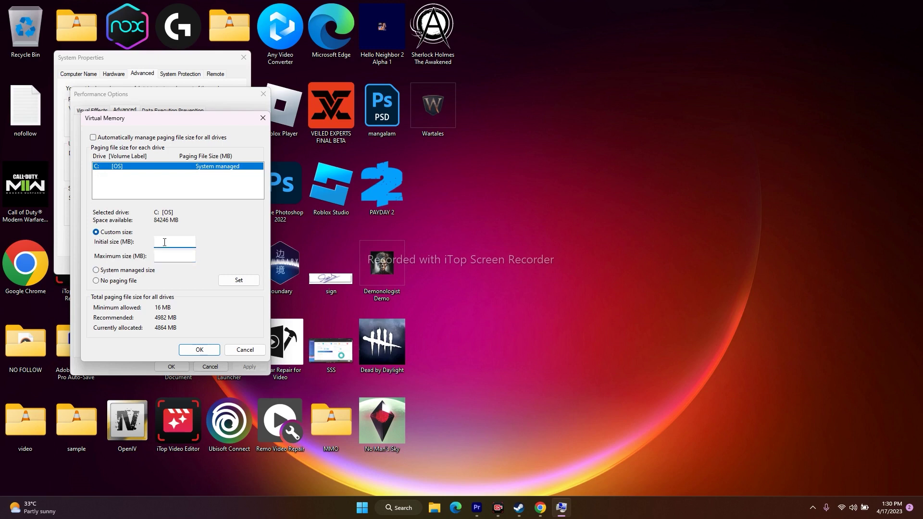
left_click(163, 256)
- Open Calculator and multiply 32 by 1024
left_click(399, 507)
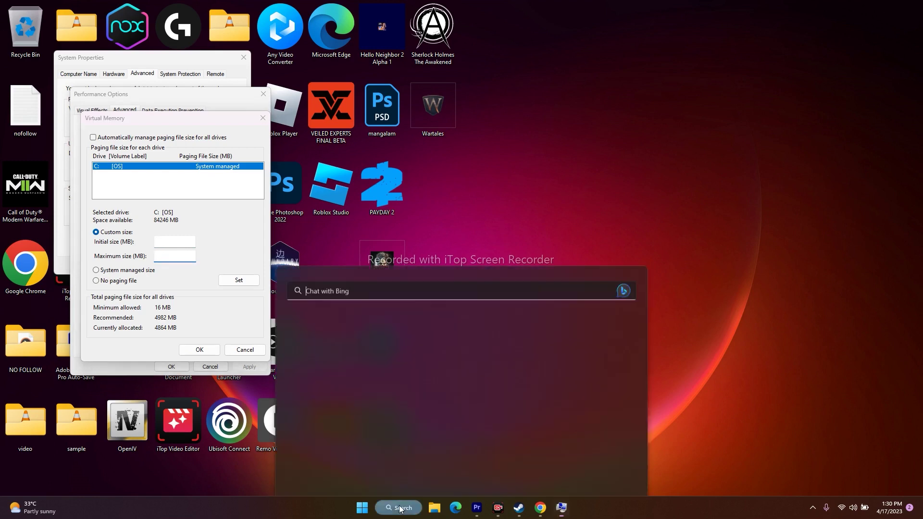
left_click(323, 212)
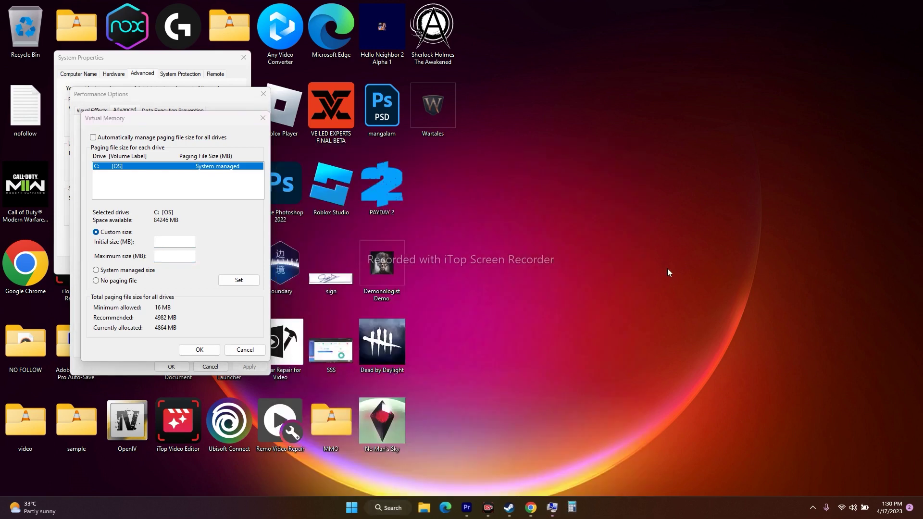
left_click(472, 409)
left_click(330, 408)
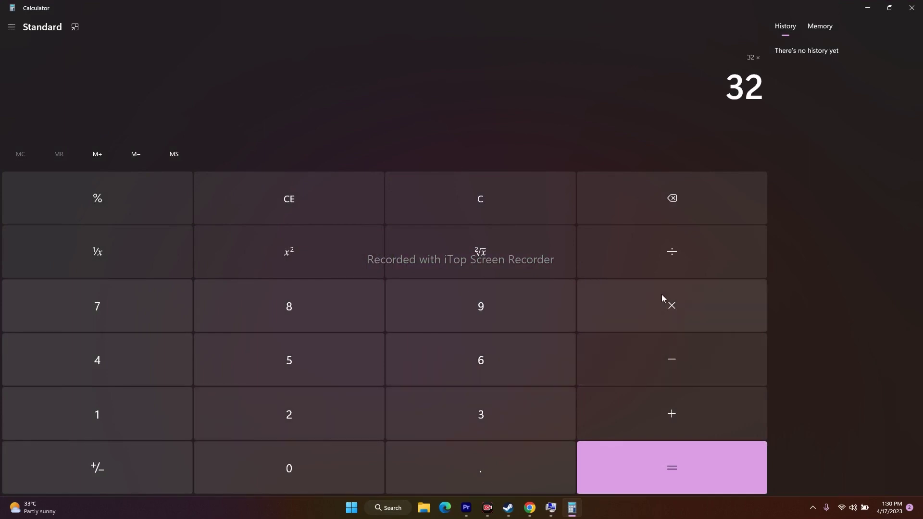
left_click(68, 409)
left_click(259, 450)
left_click(252, 430)
left_click(185, 382)
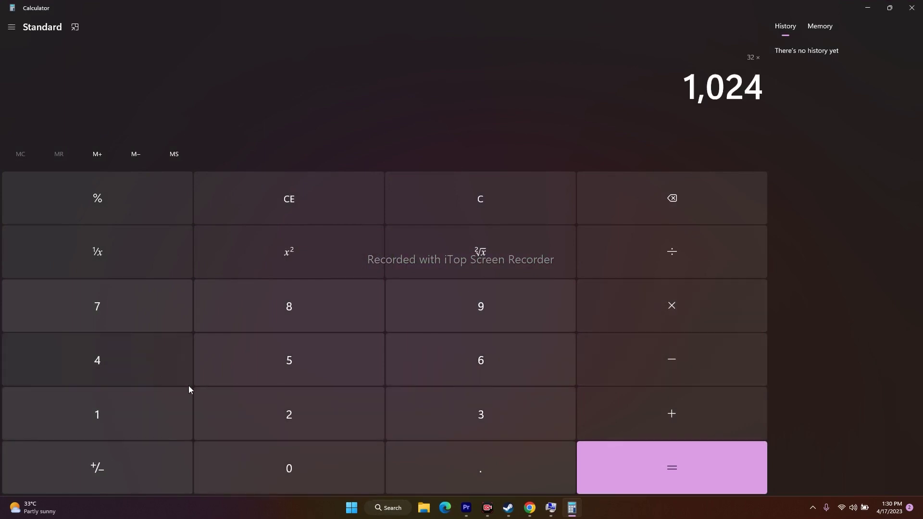
left_click(649, 482)
- Multiply the calculated result by 1.5 and copy the new result
left_click_drag(666, 89, 764, 89)
left_click(686, 299)
left_click(125, 411)
left_click(432, 462)
left_click(326, 374)
left_click(643, 469)
left_click_drag(673, 89, 766, 82)
key("ctrl+c")
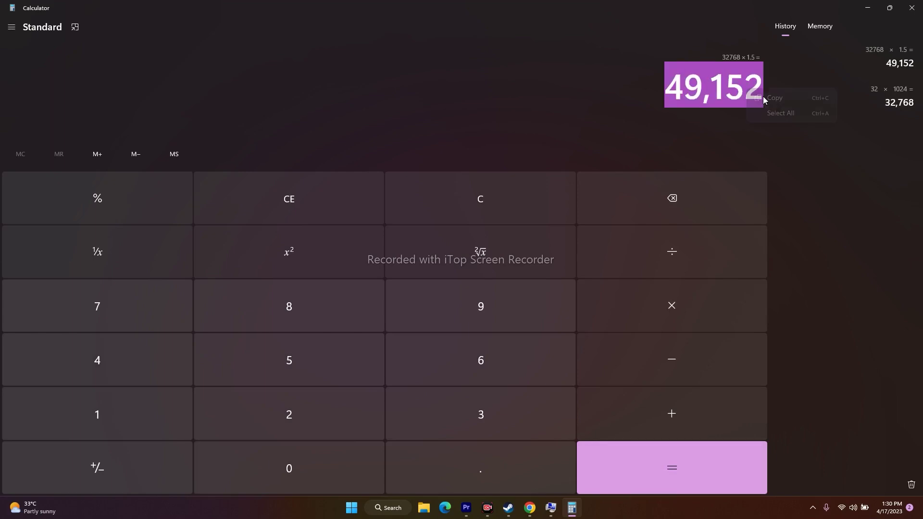
- Minimize Calculator and paste 49,152 as the initial size of the custom paging file
left_click(814, 73)
left_click(867, 8)
right_click(174, 240)
left_click(216, 282)
key("Tab")
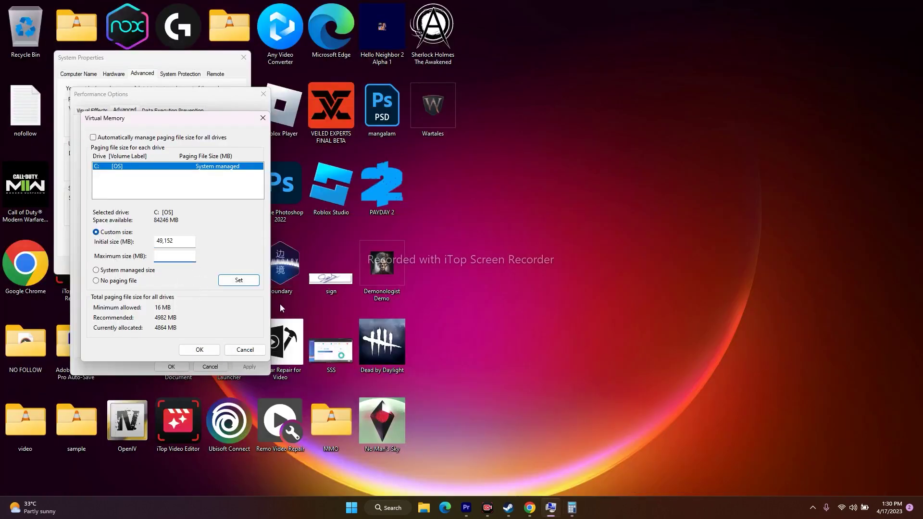
- Switch to Calculator, clear the previous result and multiply 32 by 1024
left_click(572, 507)
left_click(336, 192)
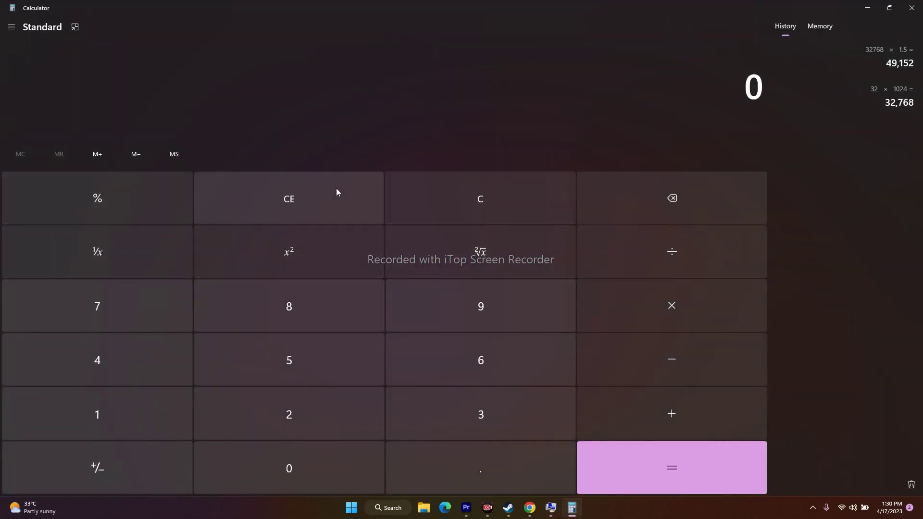
left_click(497, 431)
left_click(315, 435)
left_click(626, 313)
left_click(129, 433)
left_click(230, 469)
left_click(204, 414)
left_click(160, 366)
left_click(623, 476)
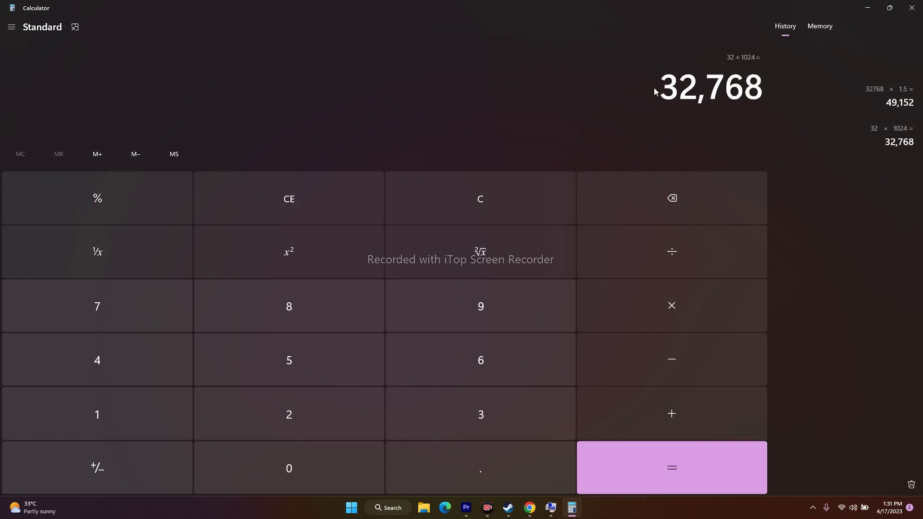
- Multiply the product by 3 and copy the answer
left_click(657, 301)
left_click(500, 432)
left_click(625, 462)
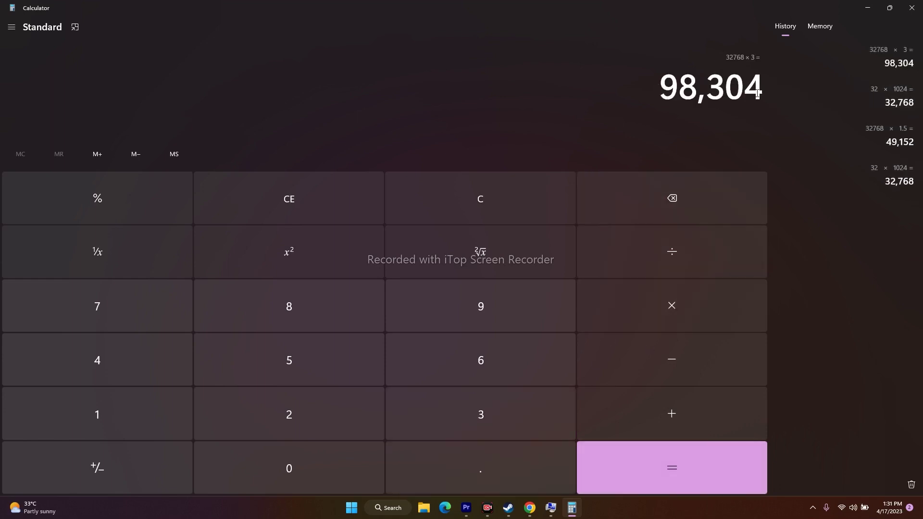
left_click(665, 84)
right_click(722, 88)
left_click(749, 95)
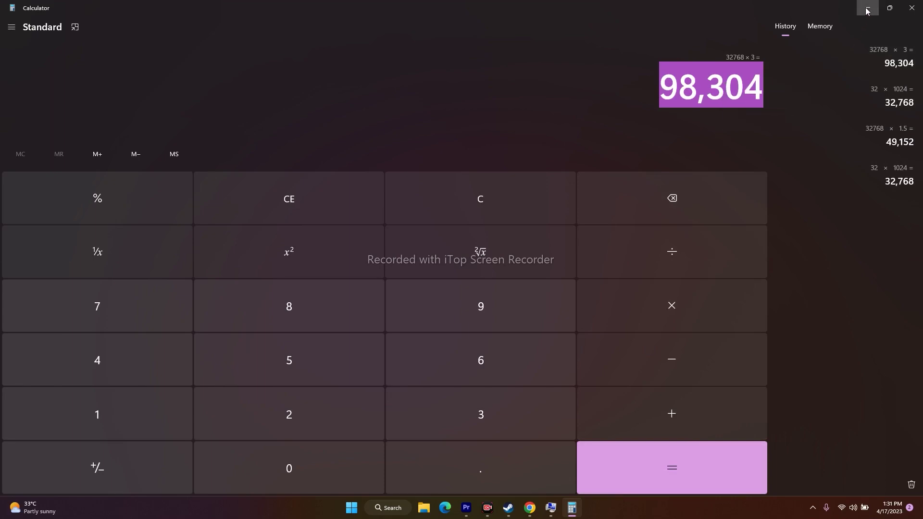
- Minimize Calculator, paste 98,304 as the maximum paging file size, accept the Virtual Memory settings and close the remaining system dialogs
left_click(868, 8)
right_click(176, 256)
left_click(198, 298)
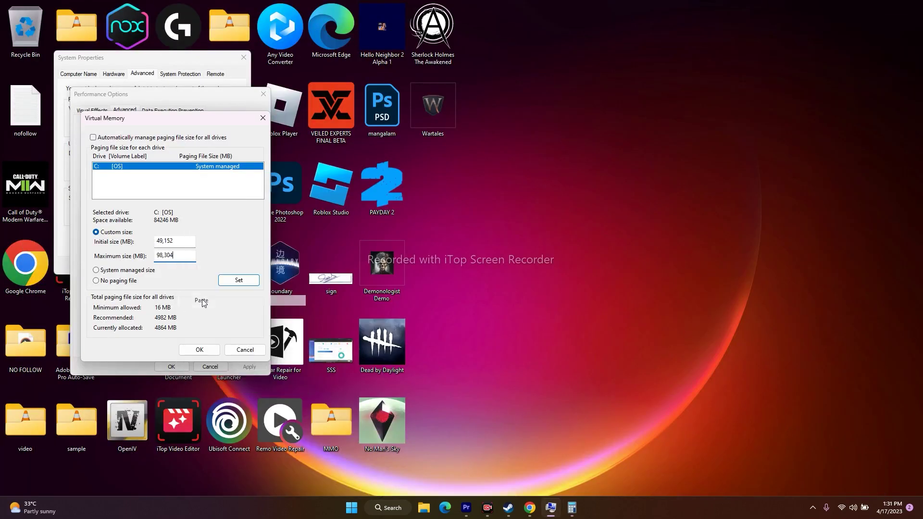
left_click(204, 350)
left_click(217, 368)
left_click(146, 264)
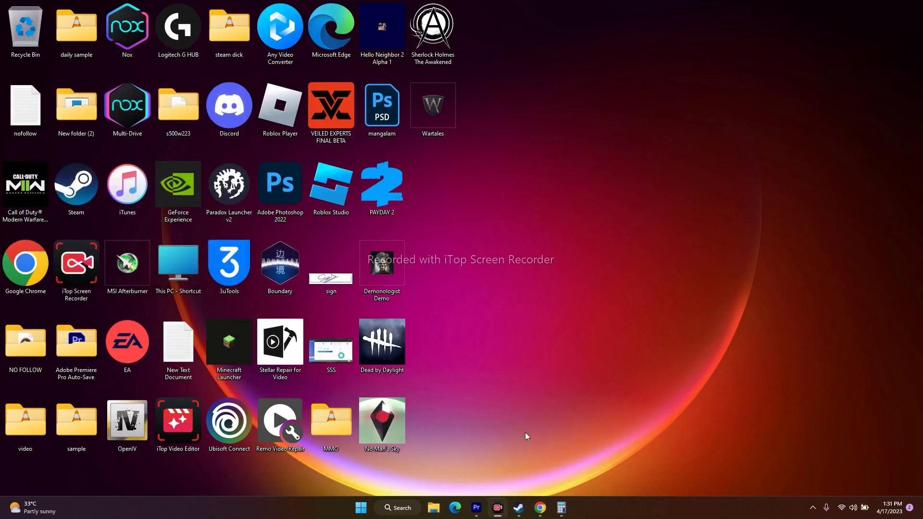
left_click(518, 508)
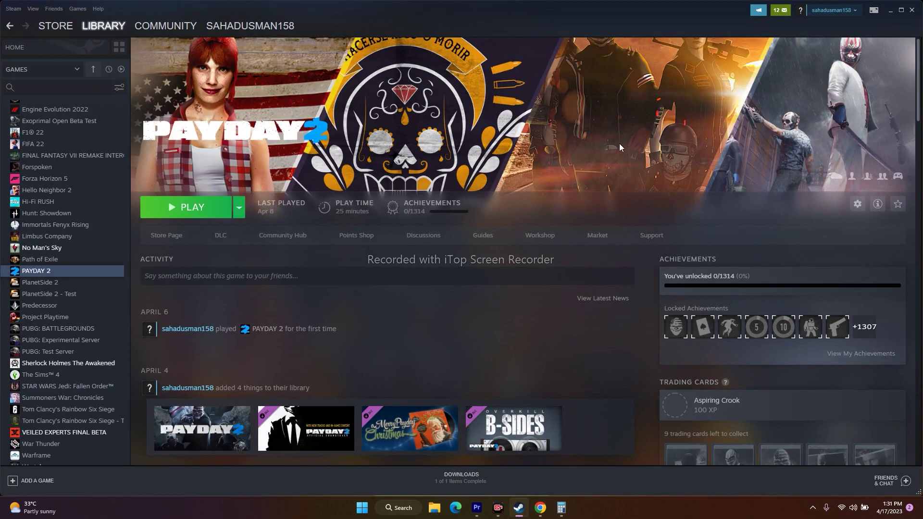
left_click(889, 11)
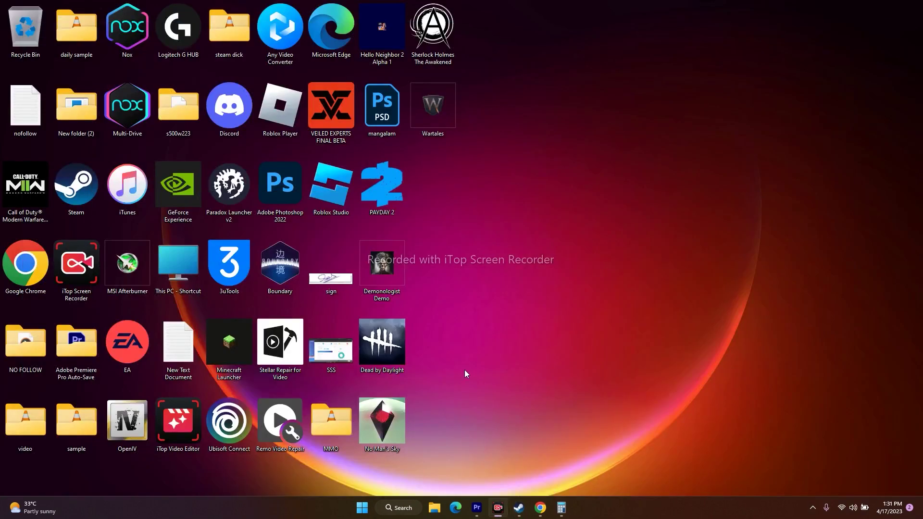
- Check the Windows Update page in Settings for updates, and close Settings
left_click(400, 511)
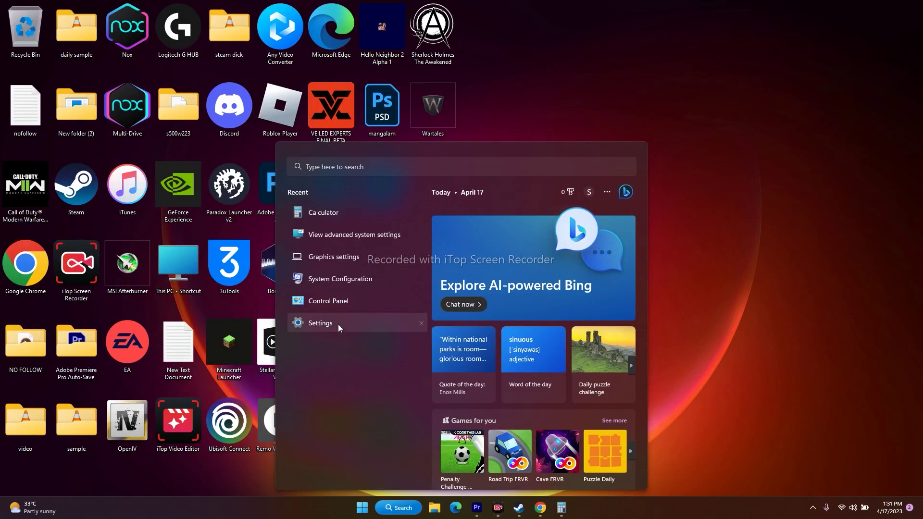
left_click(339, 323)
left_click(59, 292)
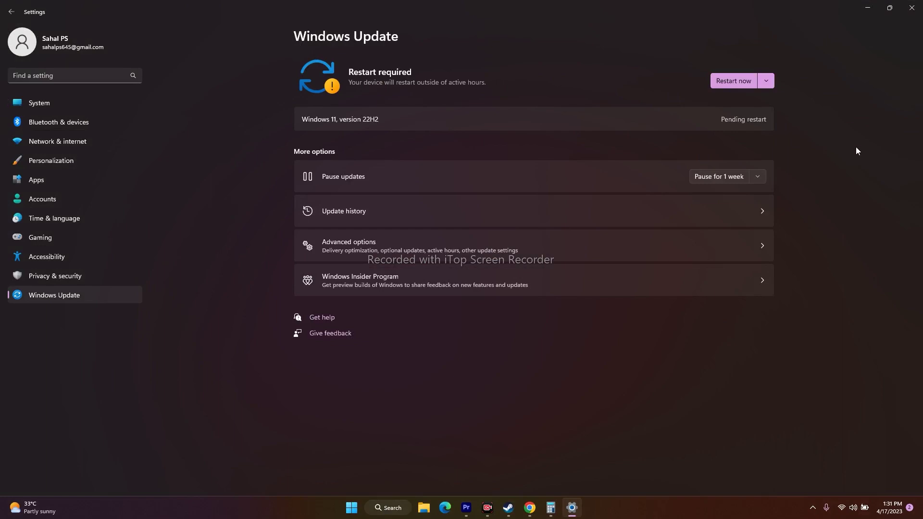
left_click(912, 9)
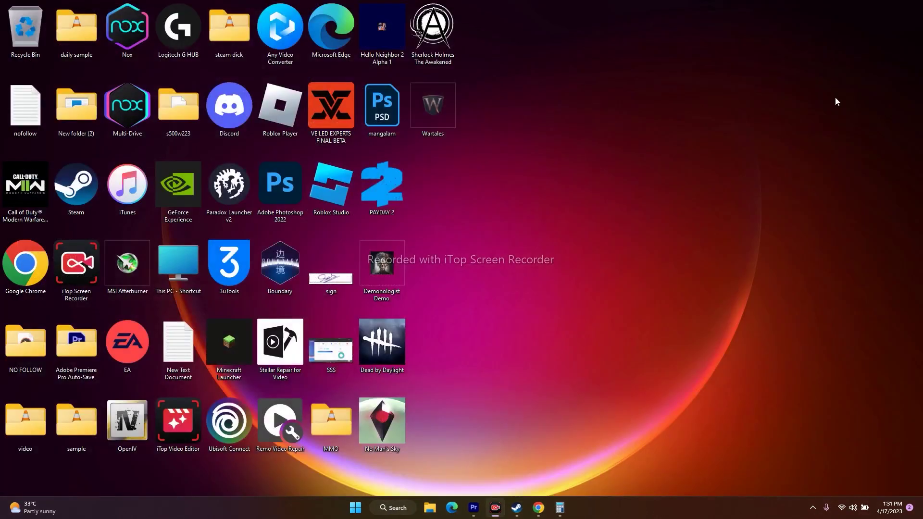
left_click(518, 512)
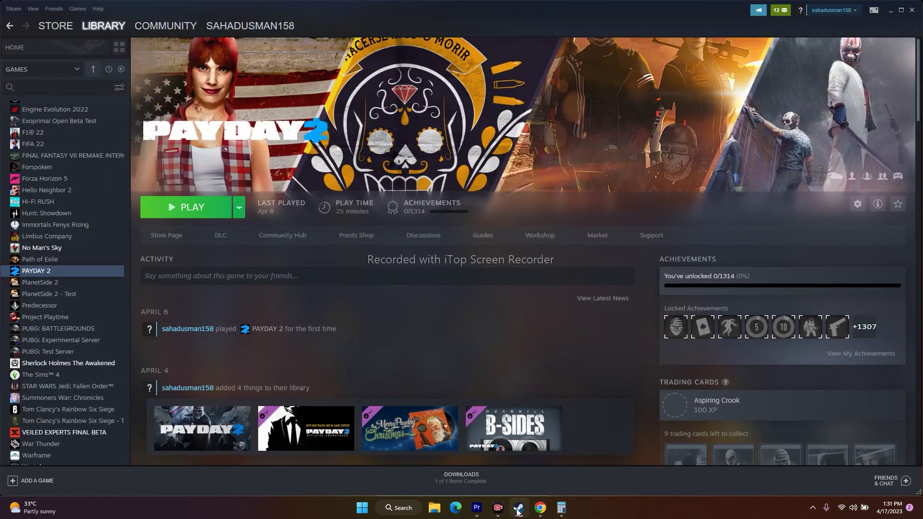
left_click(890, 11)
- Switch to Chrome and examine the automatic update and manual driver search options on NVIDIA's GeForce Drivers page
left_click(540, 507)
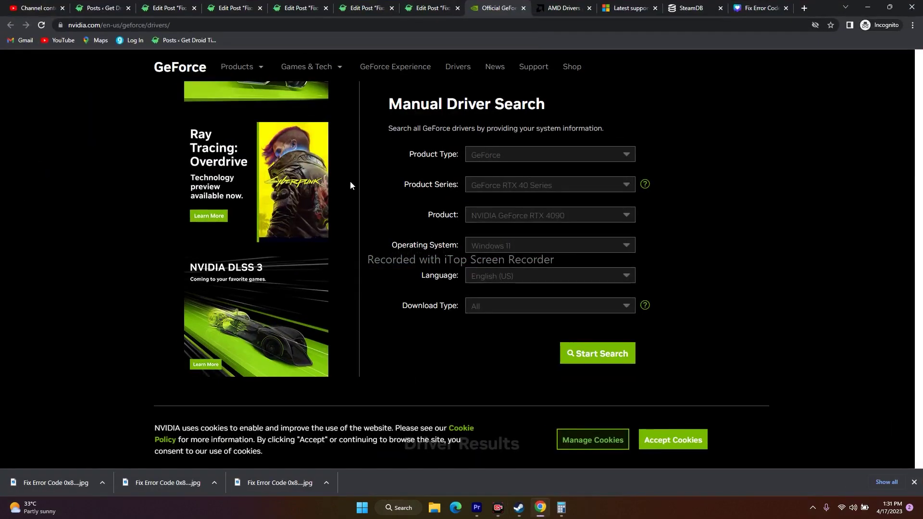
scroll(819, 182, "up", 4)
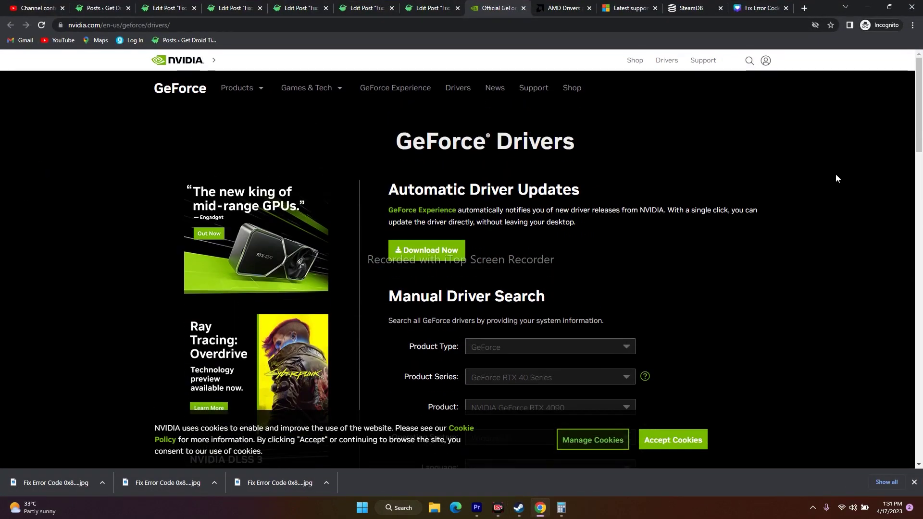
scroll(835, 105, "down", 3)
scroll(835, 105, "up", 3)
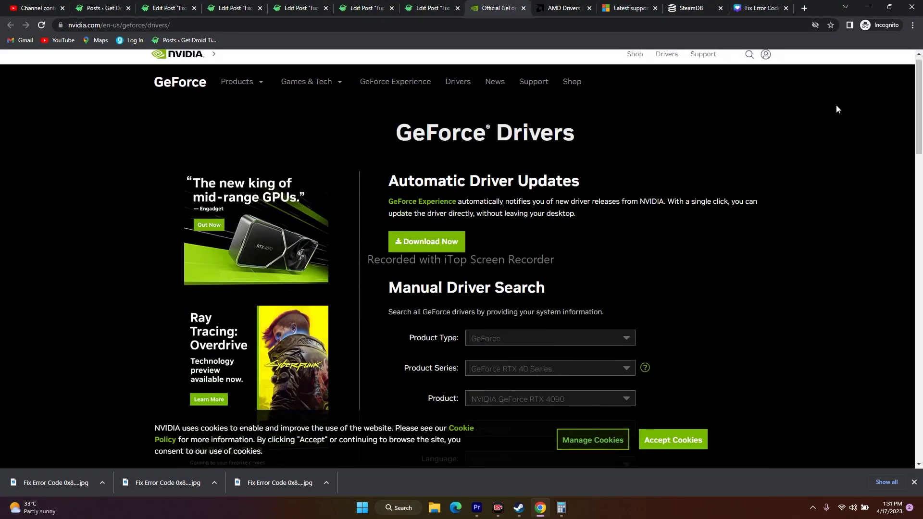
scroll(836, 109, "down", 4)
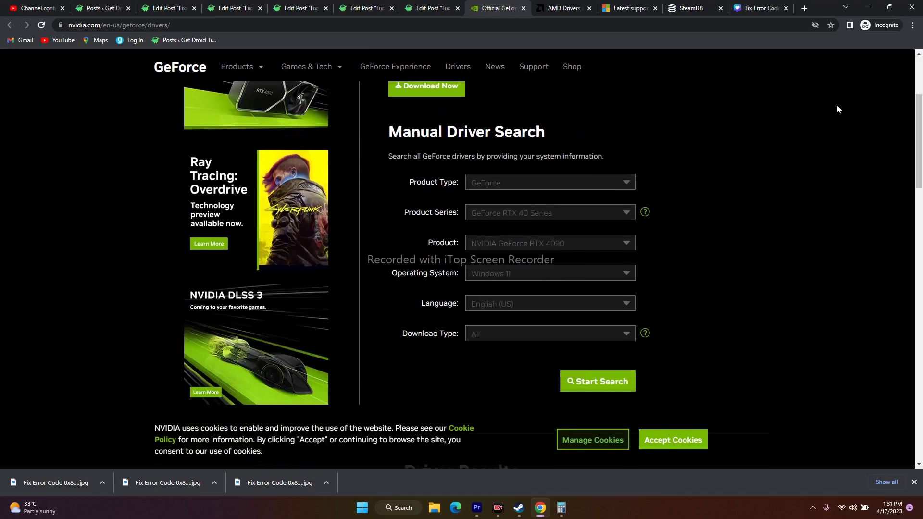
left_click(500, 154)
left_click(503, 185)
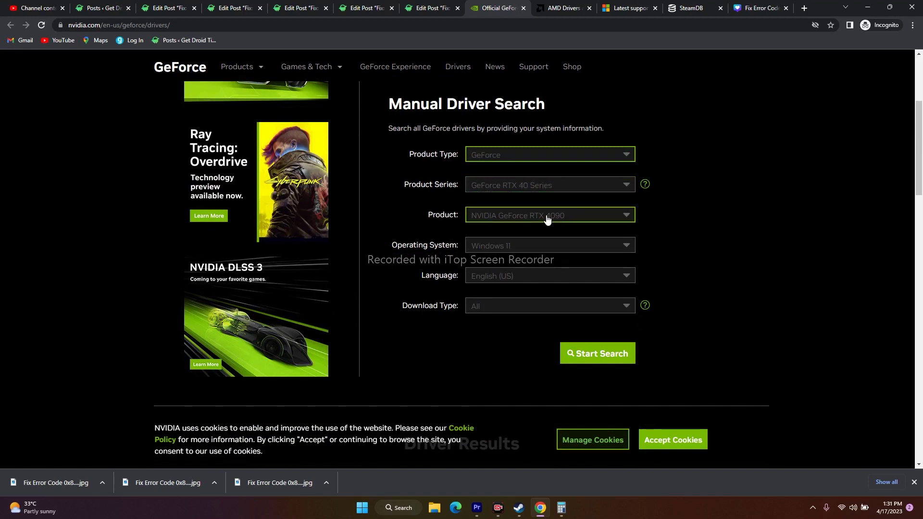
- Review the GeForce driver results, highlighting the version and release date of the first Game Ready Driver listed
scroll(757, 212, "down", 1)
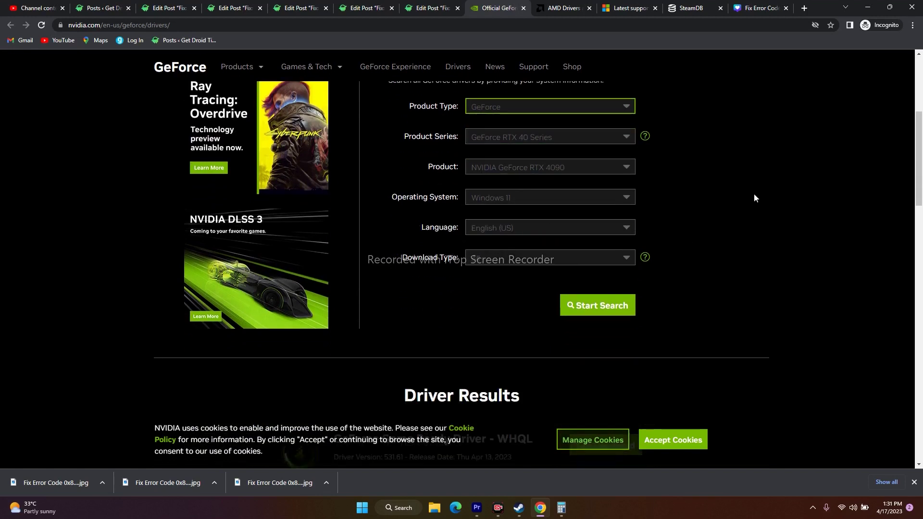
scroll(753, 197, "down", 5)
scroll(752, 198, "up", 7)
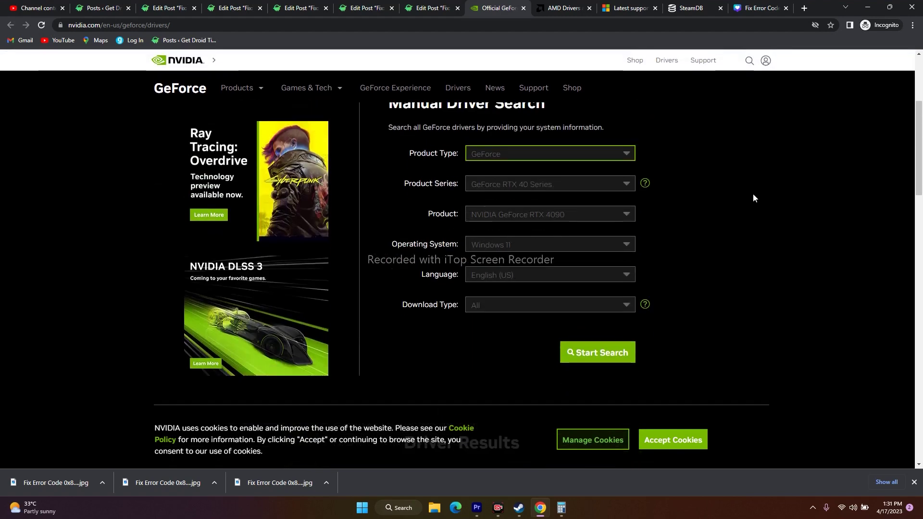
scroll(752, 198, "down", 7)
scroll(752, 198, "down", 1)
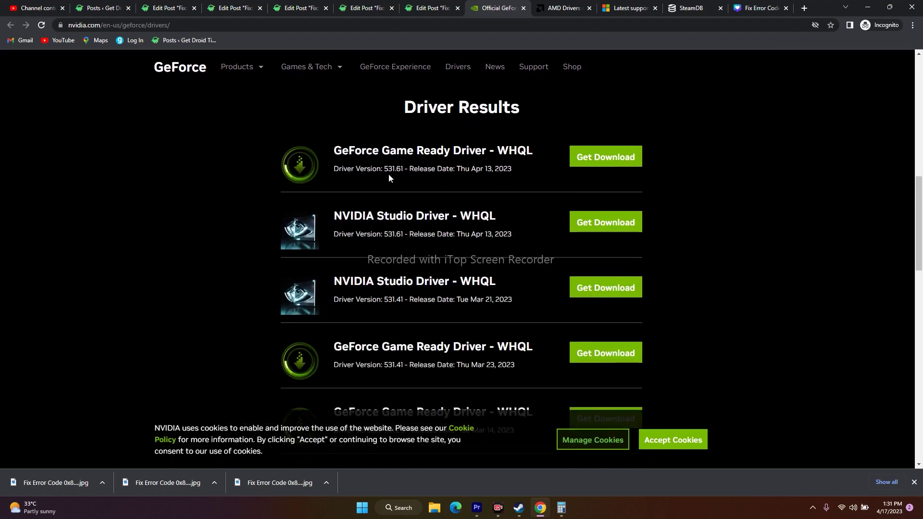
left_click_drag(384, 168, 512, 166)
left_click(654, 183)
- Submit the AMD Radeon RX 6700 selection on AMD's support site and view the driver editions offered for Windows
left_click(557, 4)
scroll(784, 172, "down", 1)
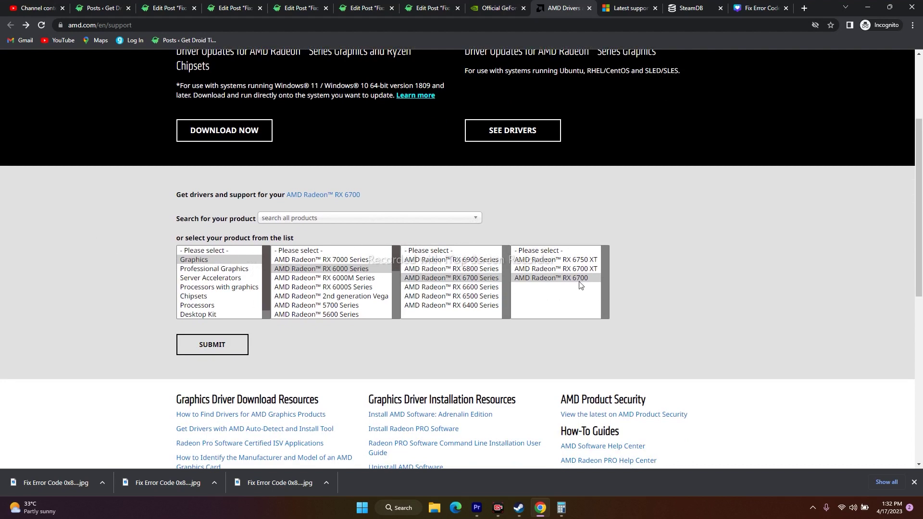
left_click(242, 344)
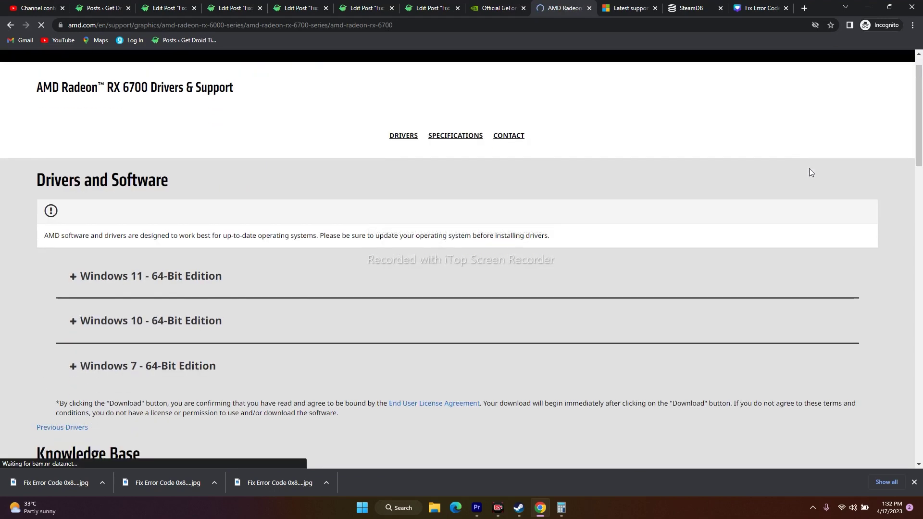
scroll(809, 168, "down", 2)
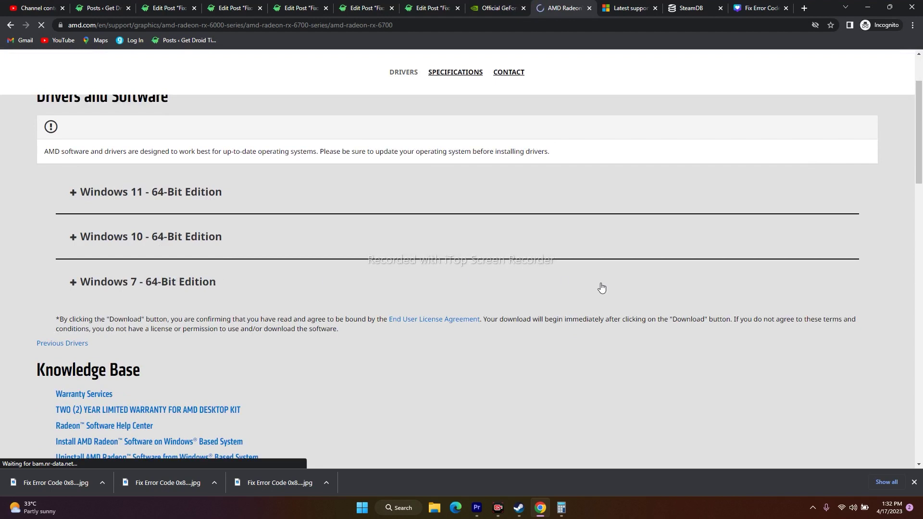
- Review the Microsoft Visual C++ Redistributable downloads article and its architecture links, and minimize Chrome
left_click(624, 11)
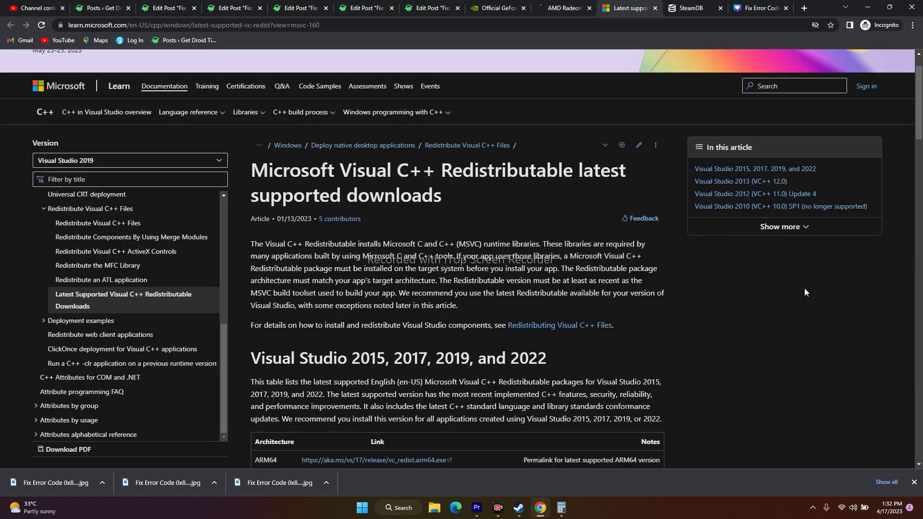
scroll(864, 236, "down", 3)
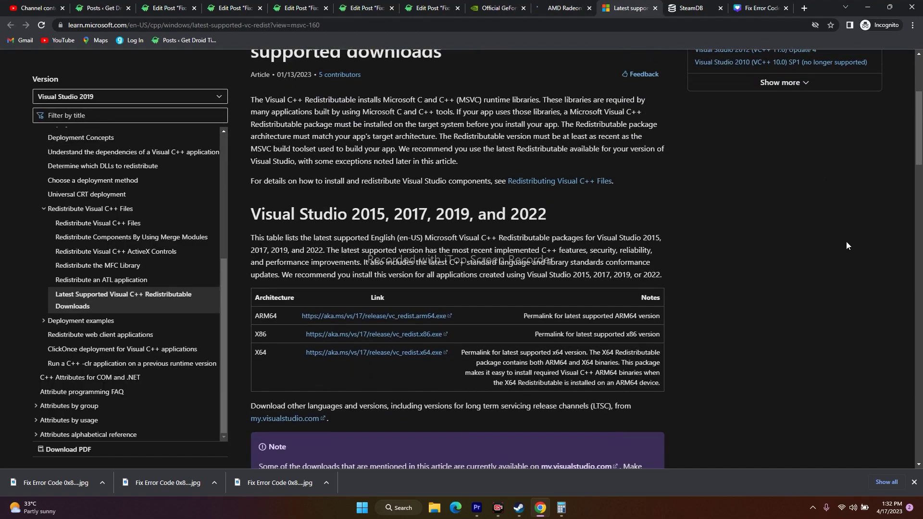
scroll(860, 269, "up", 2)
scroll(862, 266, "down", 2)
scroll(862, 269, "down", 2)
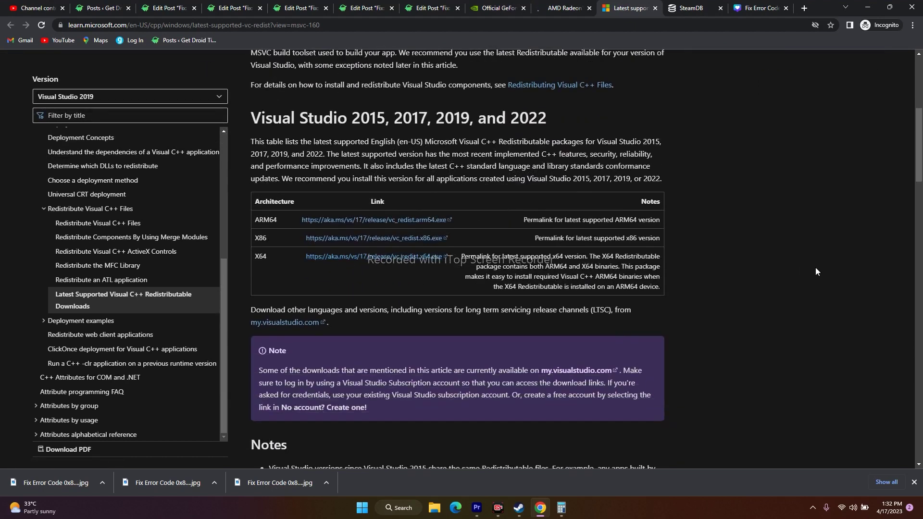
scroll(815, 271, "down", 9)
scroll(815, 267, "up", 13)
left_click(868, 7)
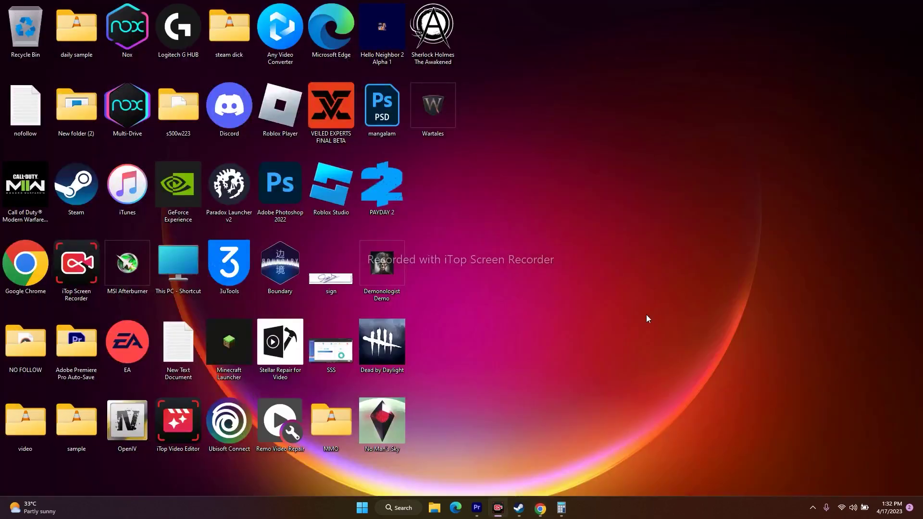
- Switch to Steam, view the Manage options for PAYDAY 2 in the library, and minimize Steam
left_click(519, 507)
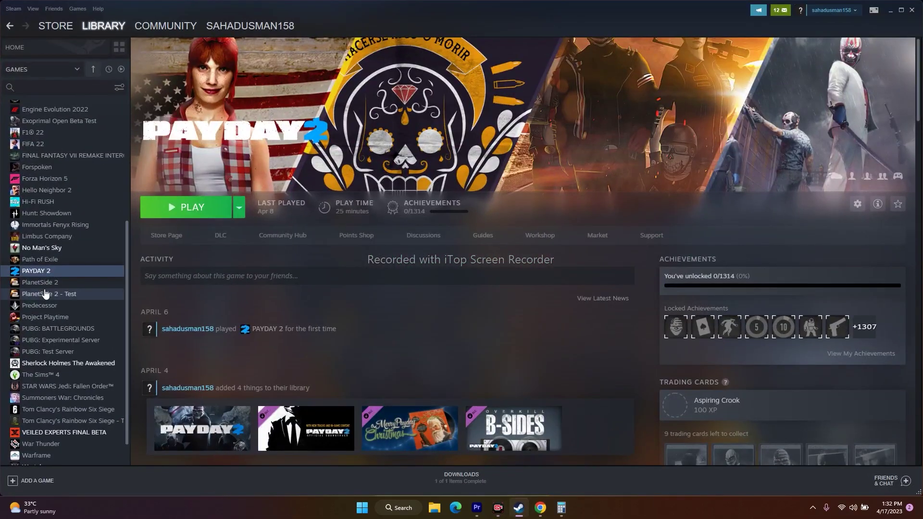
right_click(57, 273)
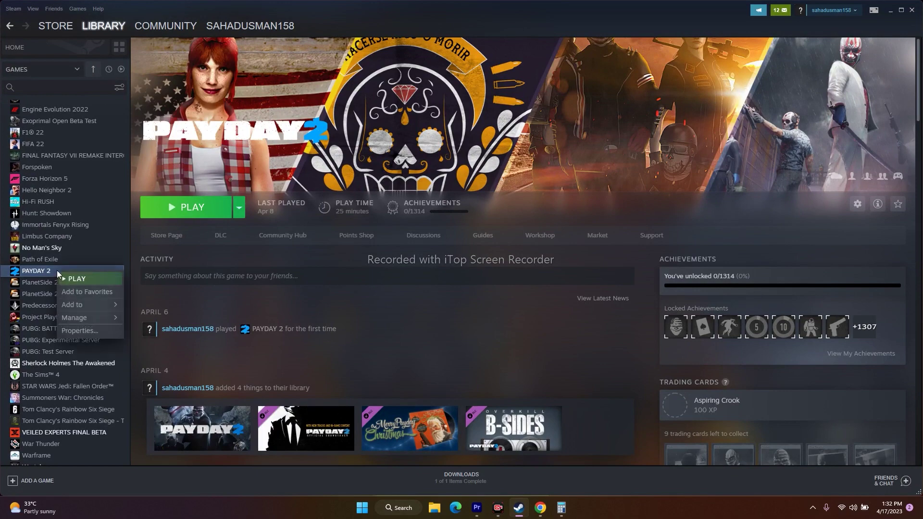
mouse_move(76, 319)
left_click(362, 372)
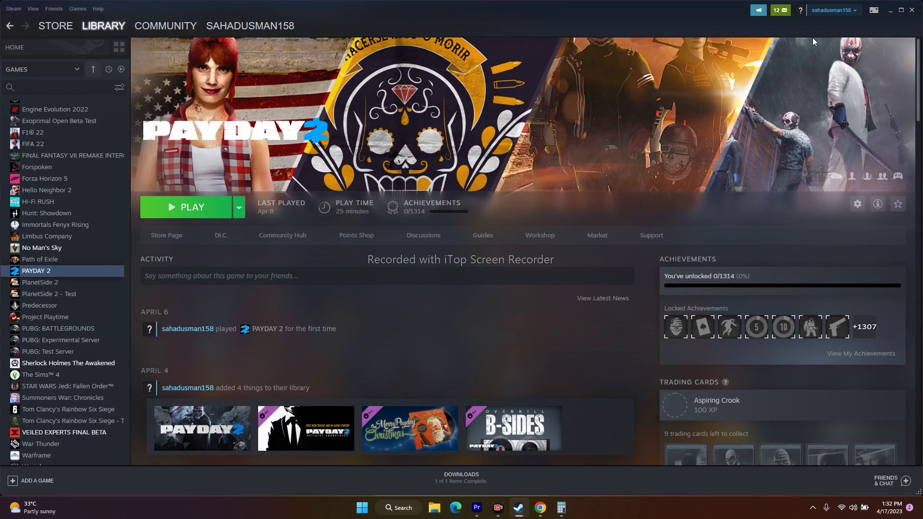
left_click(891, 11)
- Check the free space of drive C: under This PC in File Explorer, and close File Explorer
left_click(434, 507)
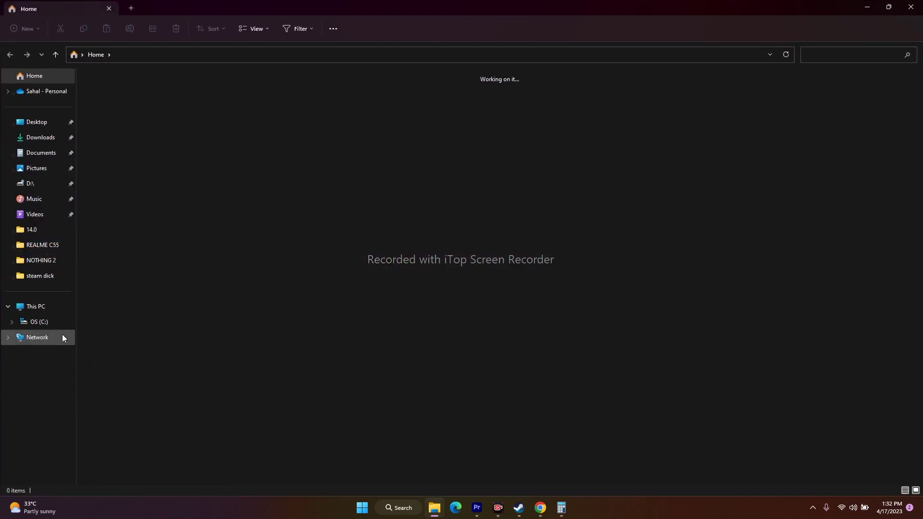
left_click(44, 306)
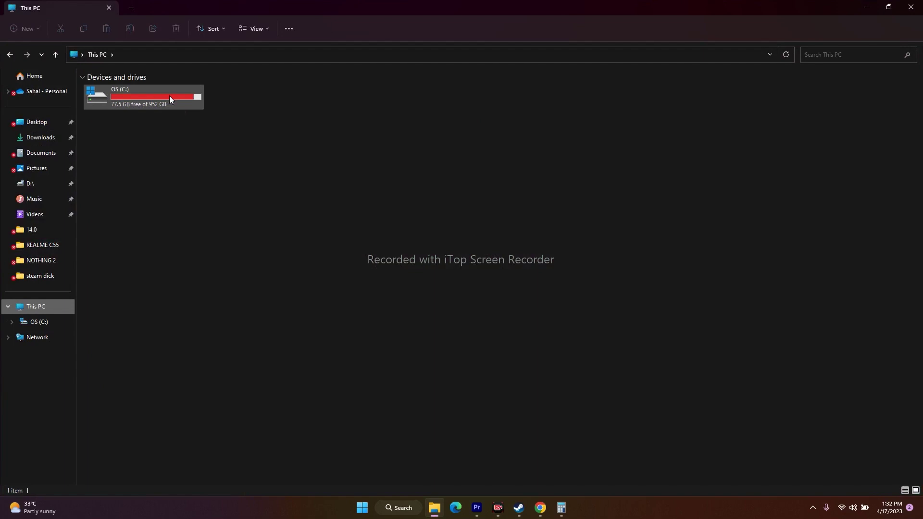
left_click(910, 7)
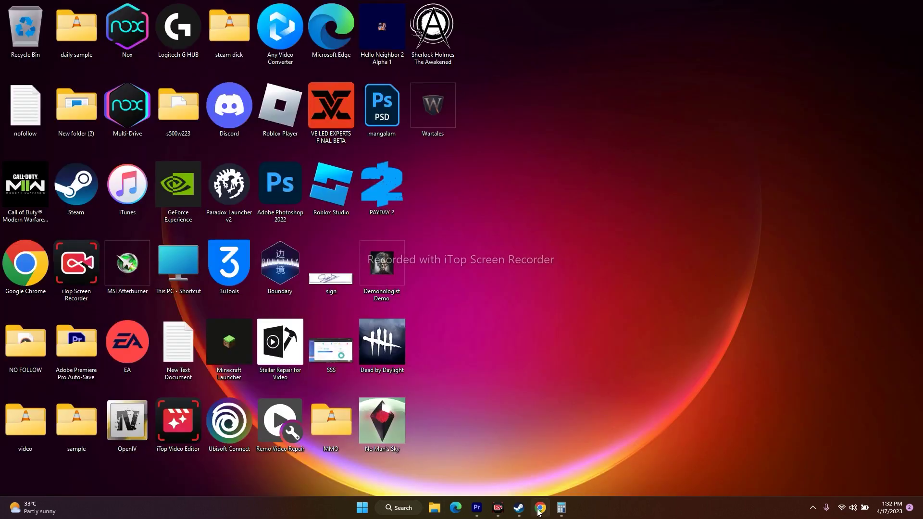
- Switch back to the PAYDAY 2 library page in Steam
left_click(514, 514)
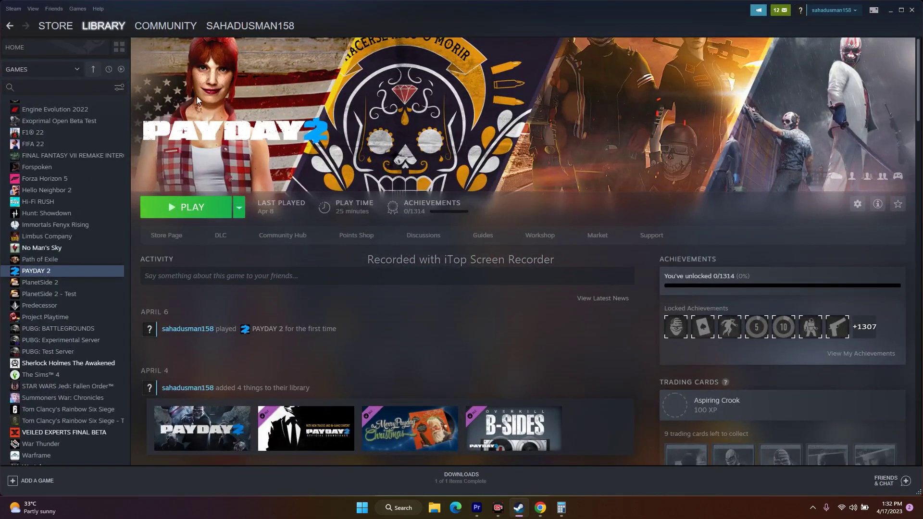